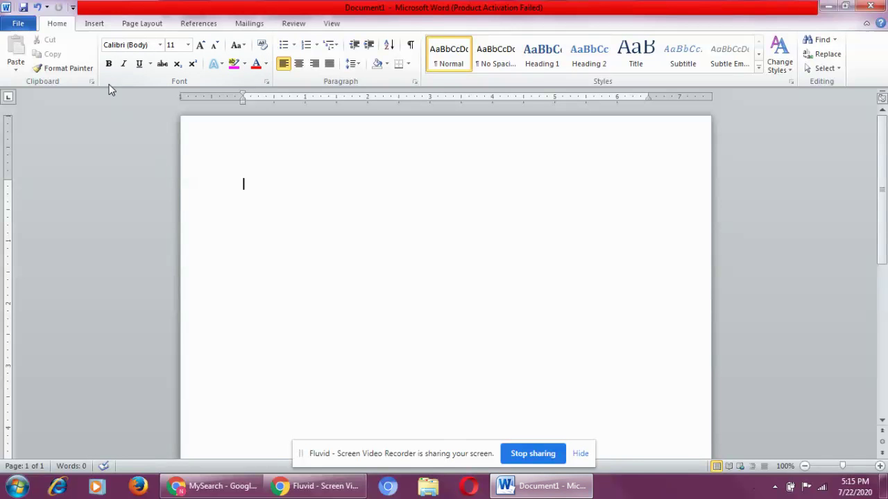
# Step: Insert a table with 7 columns and 9 rows into the blank document
pyautogui.click(95, 25)
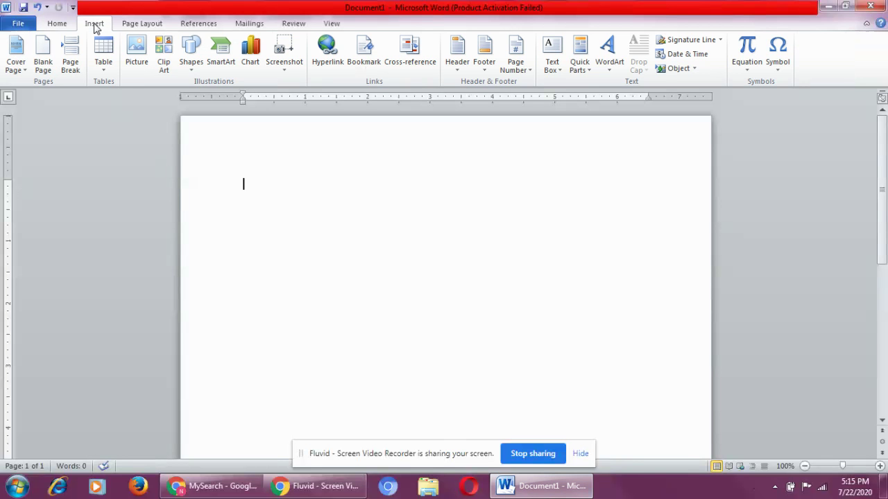
pyautogui.click(104, 69)
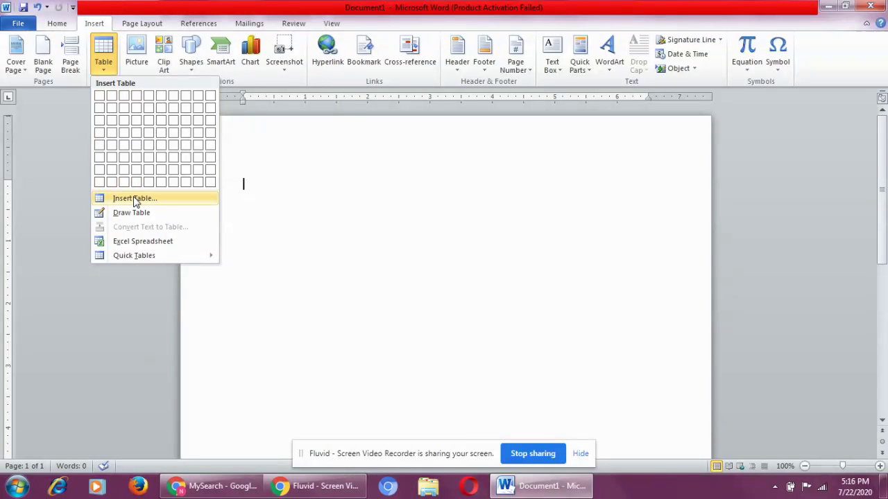
pyautogui.click(134, 200)
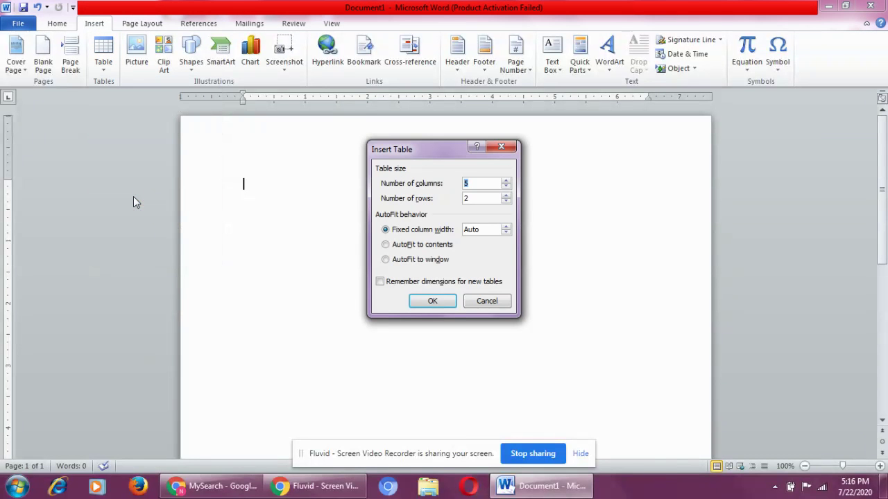
pyautogui.click(475, 183)
pyautogui.press('BackSpace')
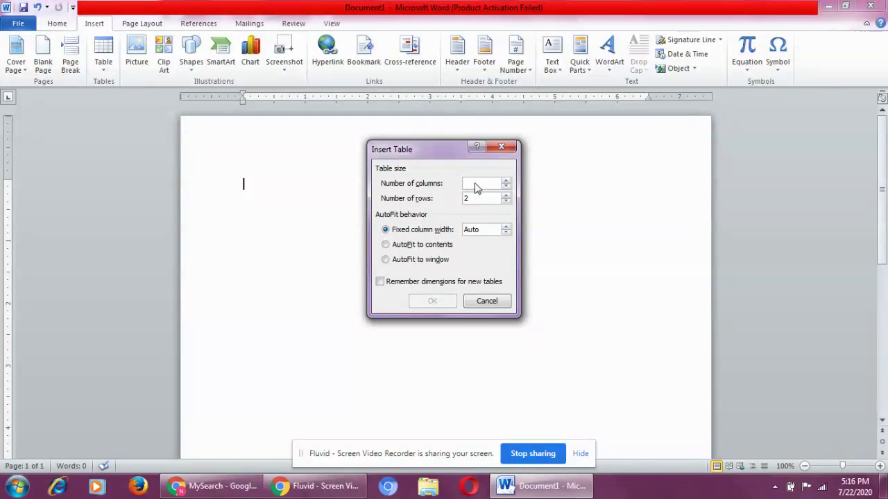
pyautogui.write('7')
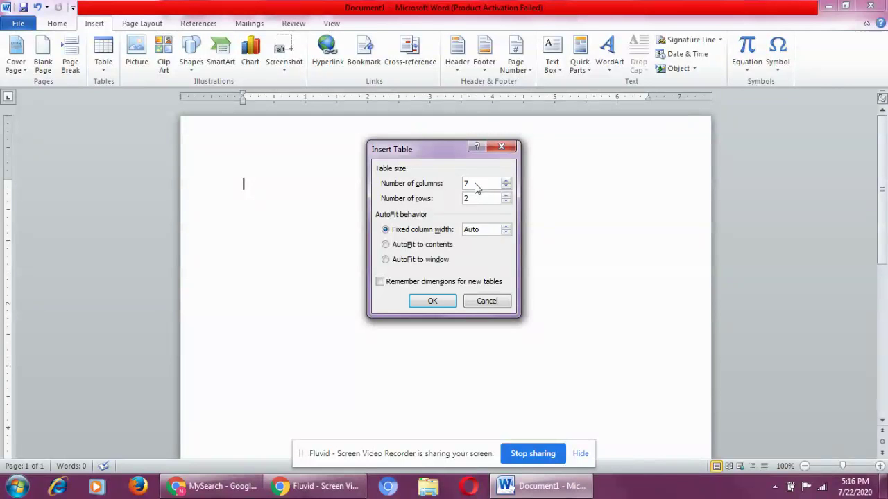
pyautogui.click(475, 199)
pyautogui.press('BackSpace')
pyautogui.write('9')
pyautogui.click(437, 301)
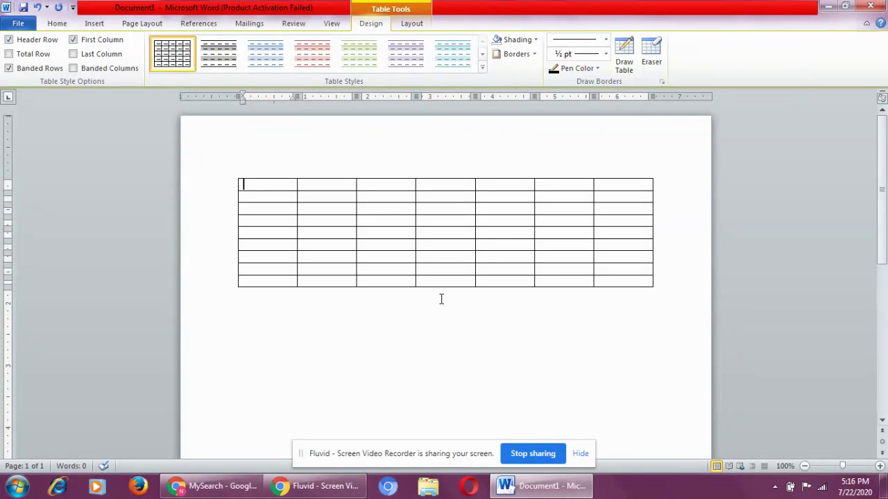
# Step: Highlight each of the table's seven columns one after another, from the first to the last
pyautogui.click(269, 166)
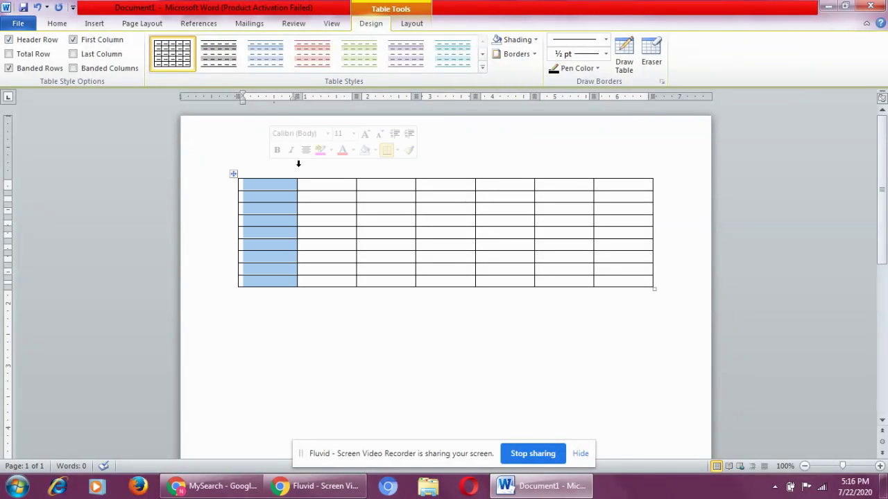
pyautogui.click(317, 165)
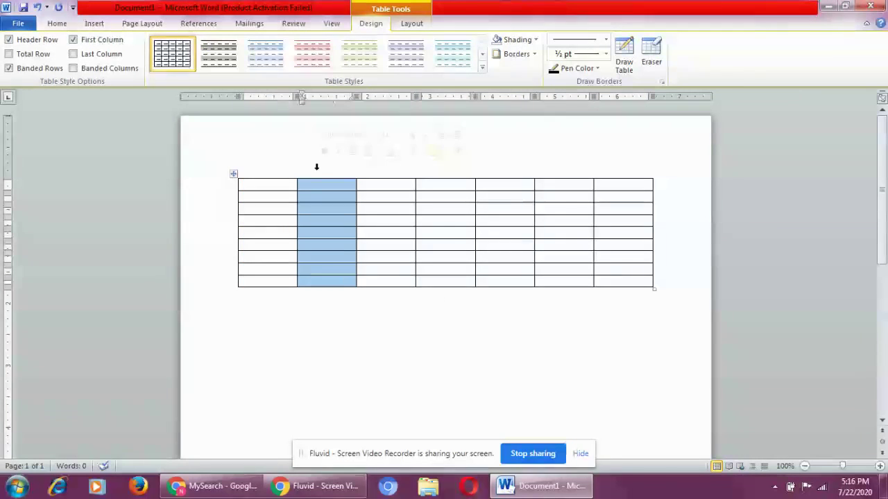
pyautogui.click(386, 167)
pyautogui.click(458, 159)
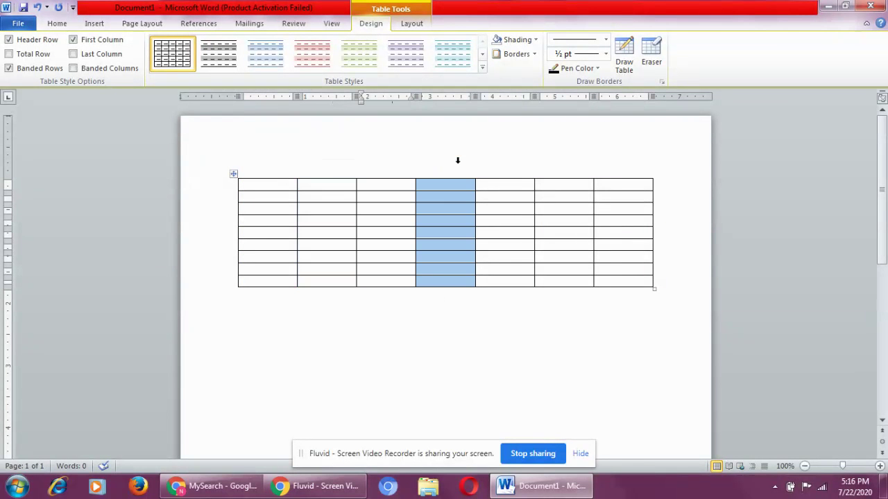
pyautogui.click(516, 158)
pyautogui.click(575, 162)
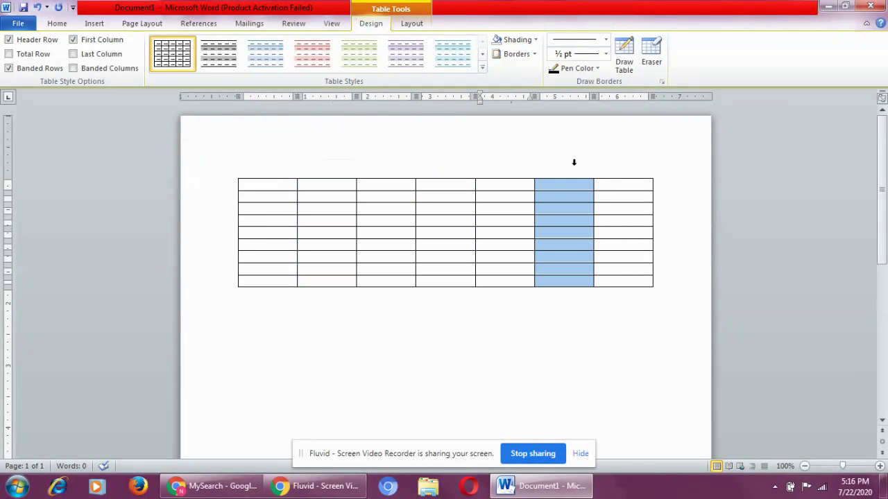
pyautogui.click(624, 165)
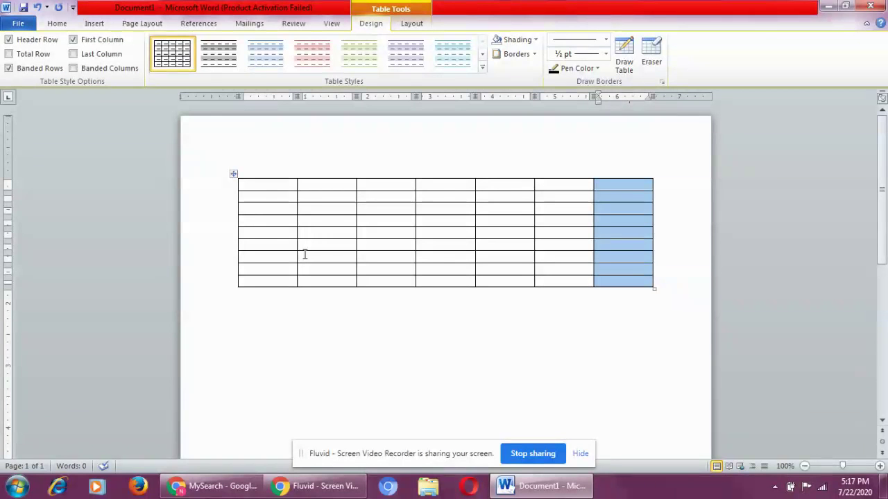
# Step: Try merging all cells of the table's first column and undo the merge
pyautogui.click(264, 164)
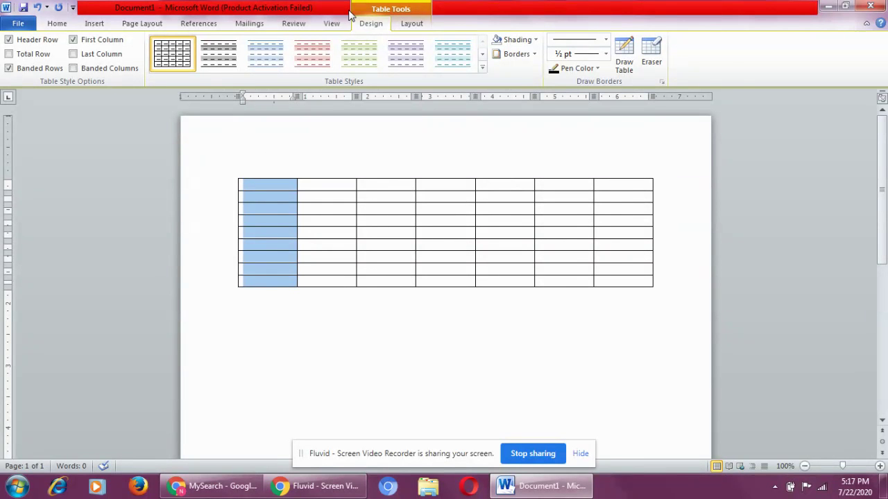
pyautogui.click(406, 26)
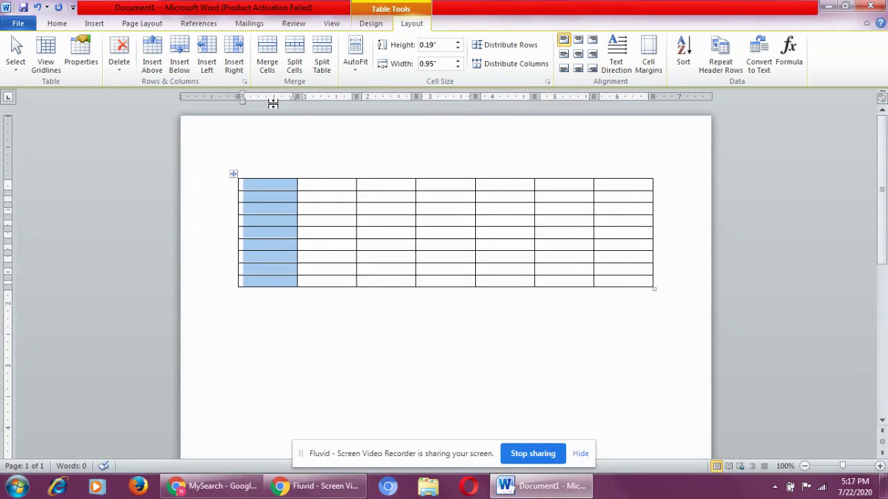
pyautogui.click(275, 65)
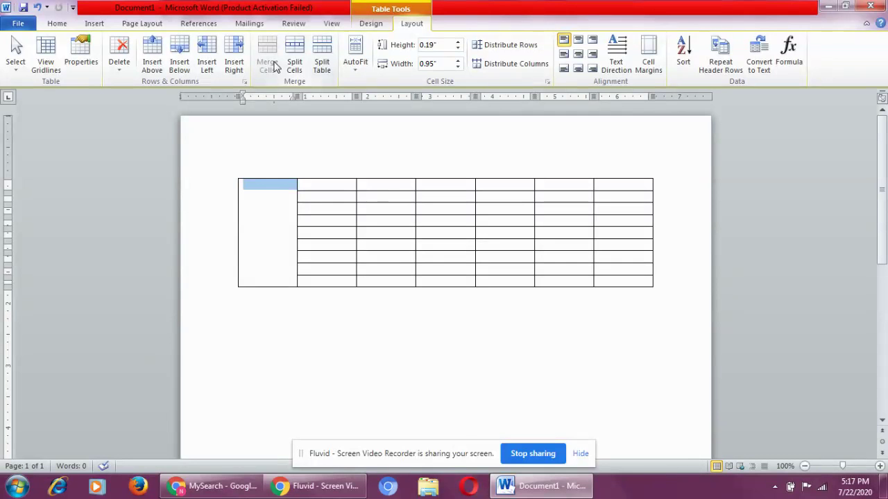
pyautogui.hotkey('ctrl', 'z')
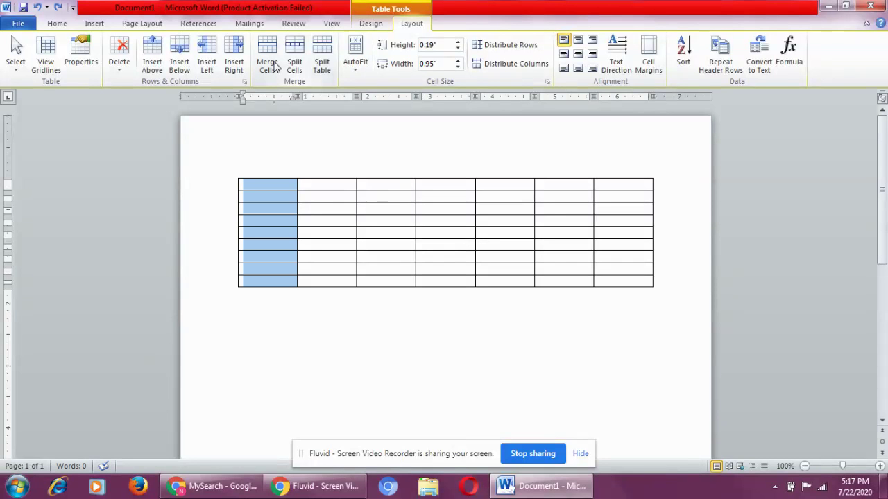
# Step: Merge all cells of the table's first row and enter the title PROGRESS REPORT in the merged cell
pyautogui.click(213, 196)
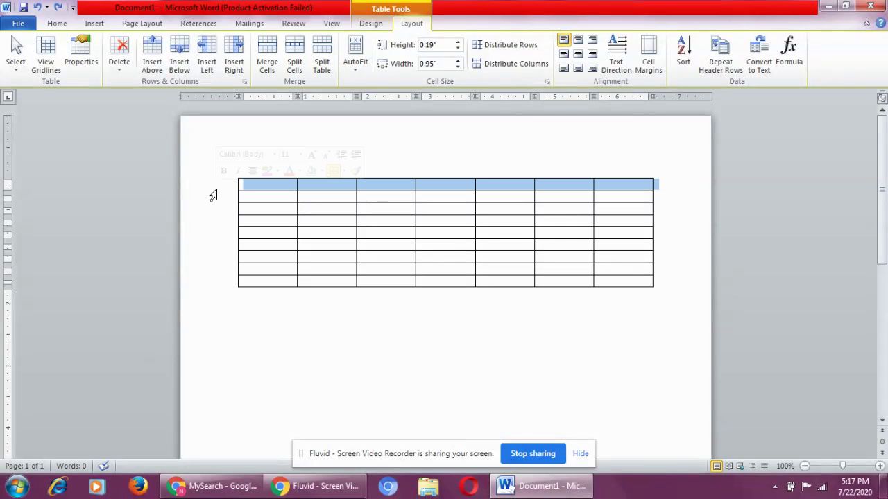
pyautogui.click(263, 76)
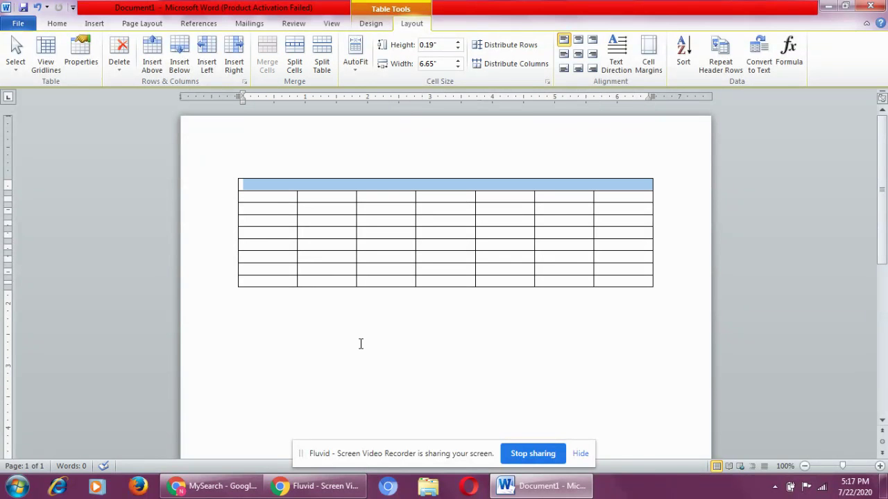
pyautogui.click(371, 184)
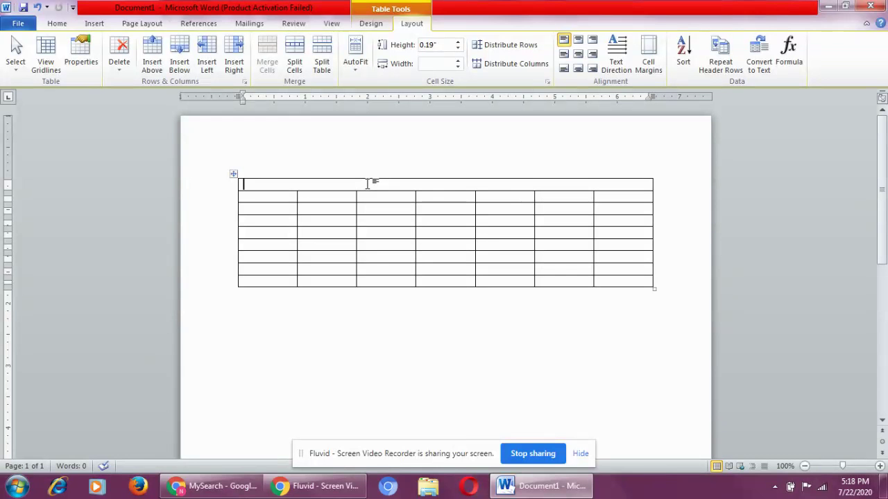
pyautogui.write('PROGRESS')
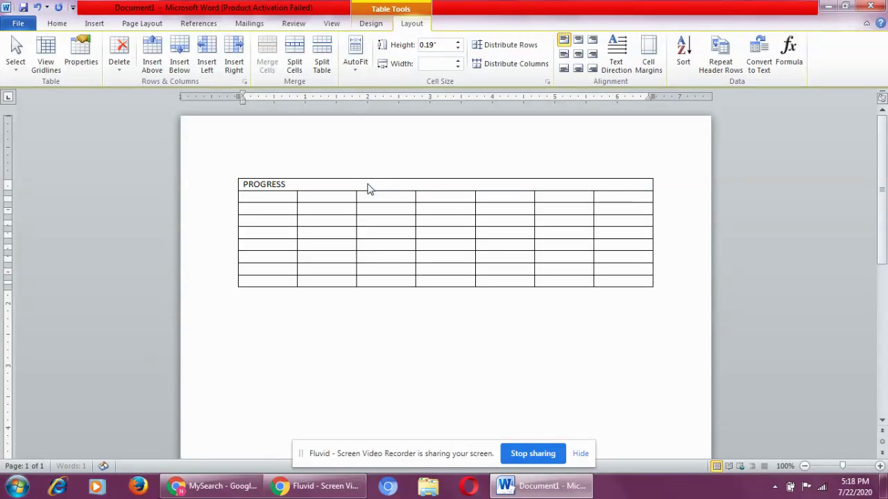
pyautogui.write(' REPORT')
# Step: Center the PROGRESS REPORT title horizontally and vertically within its merged cell
pyautogui.hotkey('shift', 'Left')
pyautogui.hotkey('shift', 'Left')
pyautogui.hotkey('shift', 'Left')
pyautogui.hotkey('shift', 'Left')
pyautogui.hotkey('shift', 'Left')
pyautogui.hotkey('shift', 'Left')
pyautogui.hotkey('shift', 'Left')
pyautogui.hotkey('shift', 'Left')
pyautogui.hotkey('shift', 'Left')
pyautogui.hotkey('shift', 'Left')
pyautogui.hotkey('shift', 'Left')
pyautogui.hotkey('shift', 'Left')
pyautogui.hotkey('shift', 'Left')
pyautogui.hotkey('shift', 'Left')
pyautogui.hotkey('shift', 'Left')
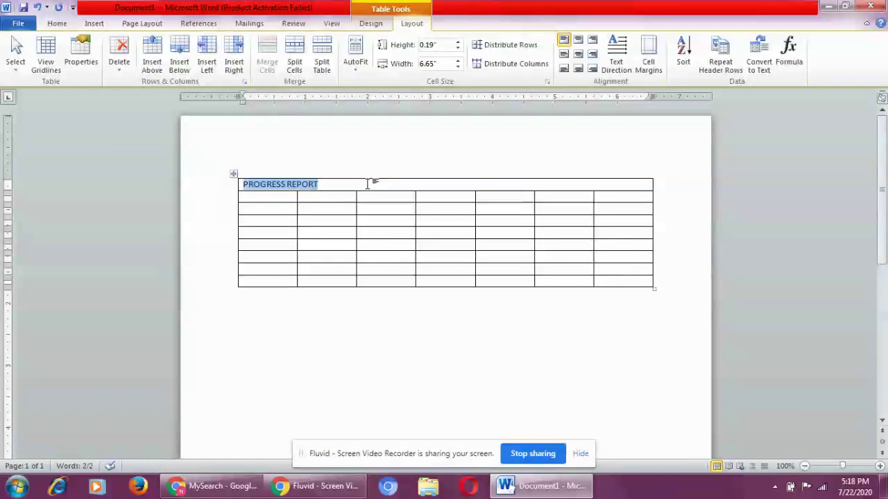
pyautogui.click(578, 57)
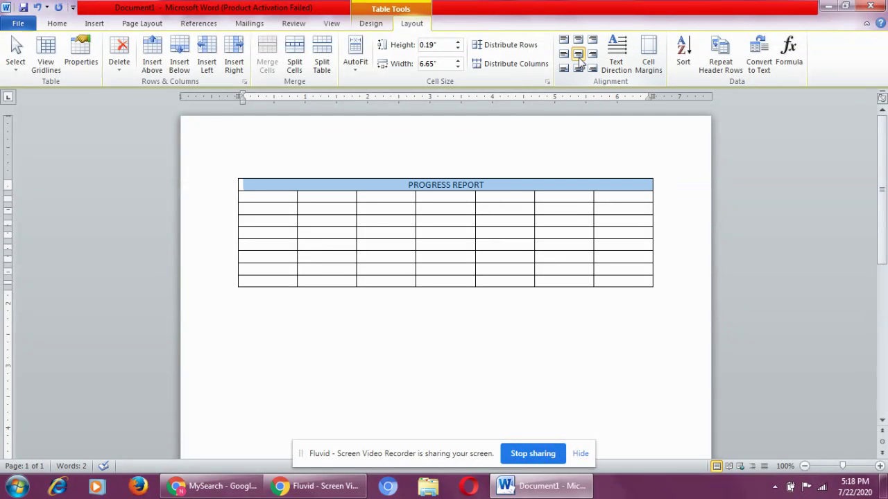
pyautogui.click(498, 185)
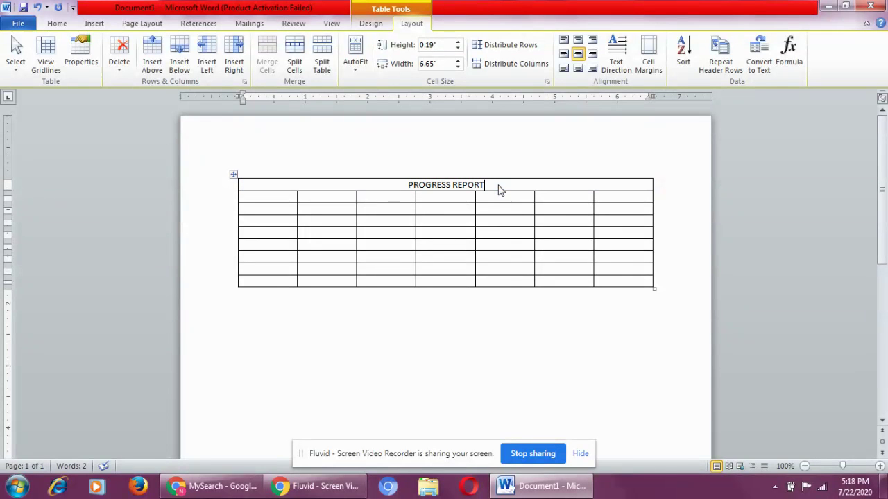
pyautogui.press('Return')
pyautogui.hotkey('ctrl', 'l')
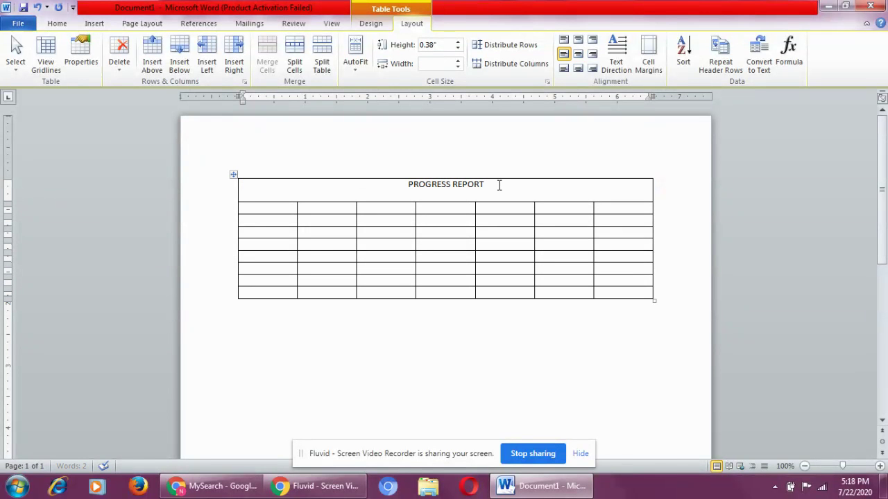
pyautogui.press('BackSpace')
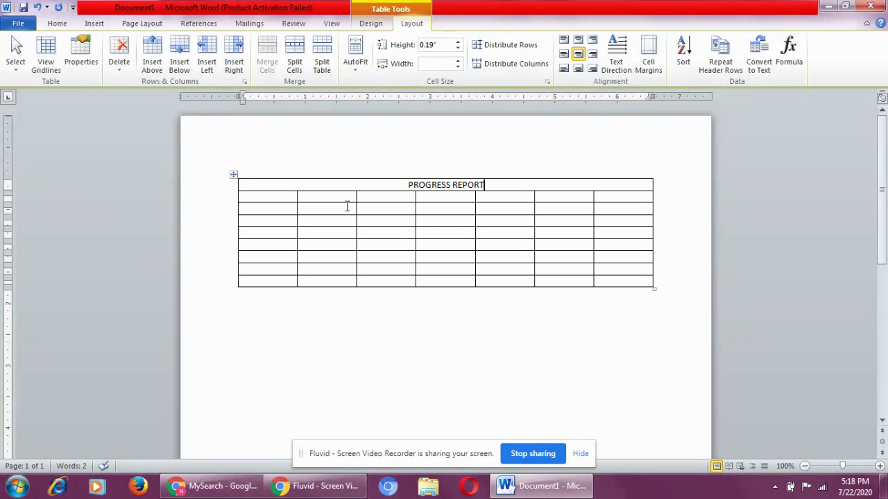
# Step: Enter the headings ROLL NO. and NAME in the first two cells of the second row
pyautogui.click(285, 198)
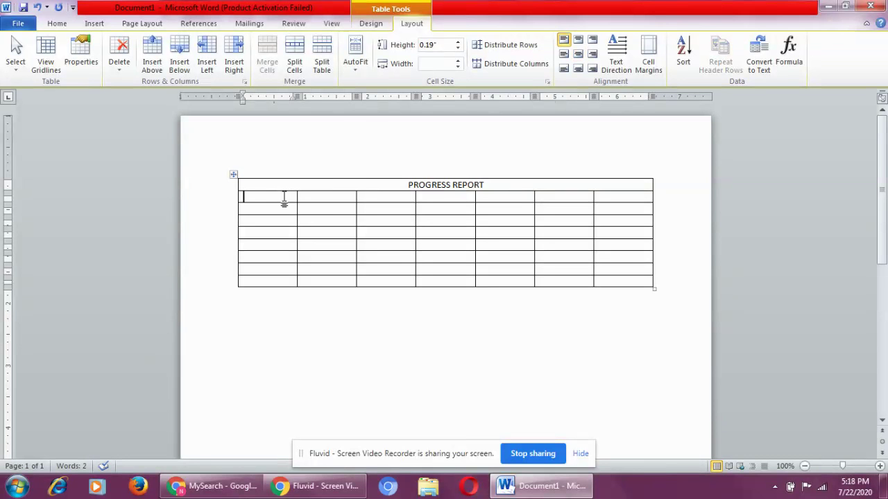
pyautogui.write('ROLL NO.')
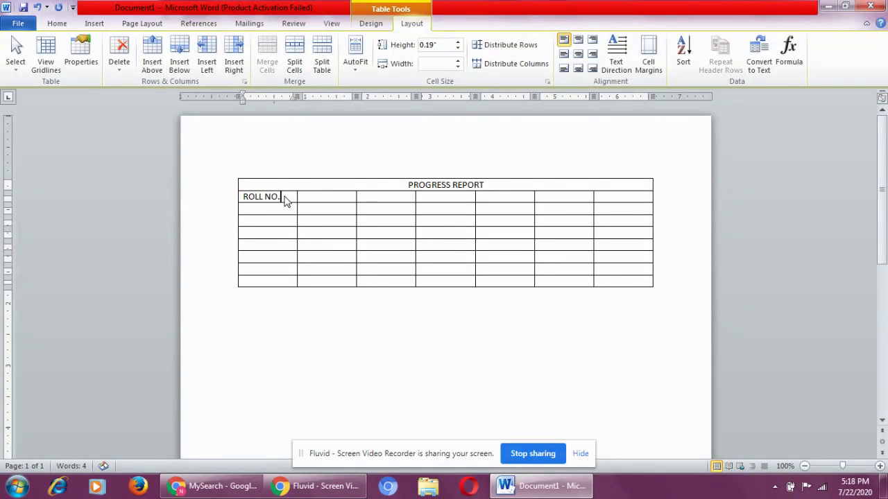
pyautogui.click(285, 197)
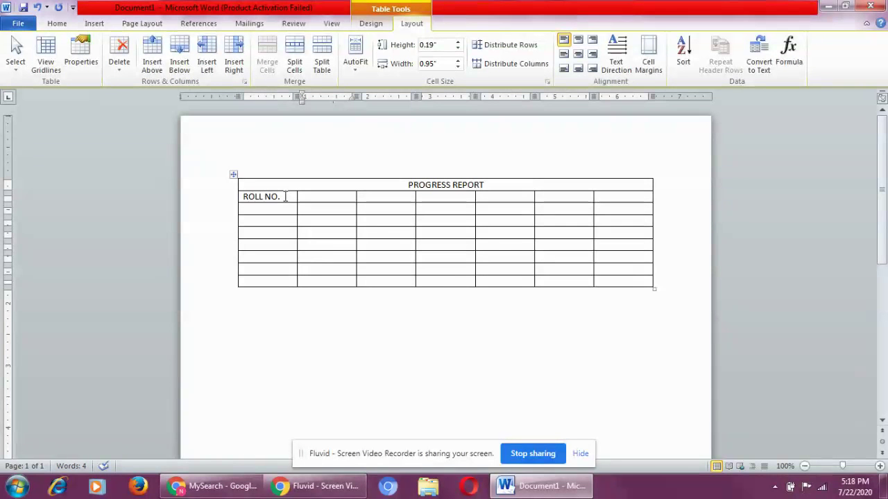
pyautogui.write('NAME')
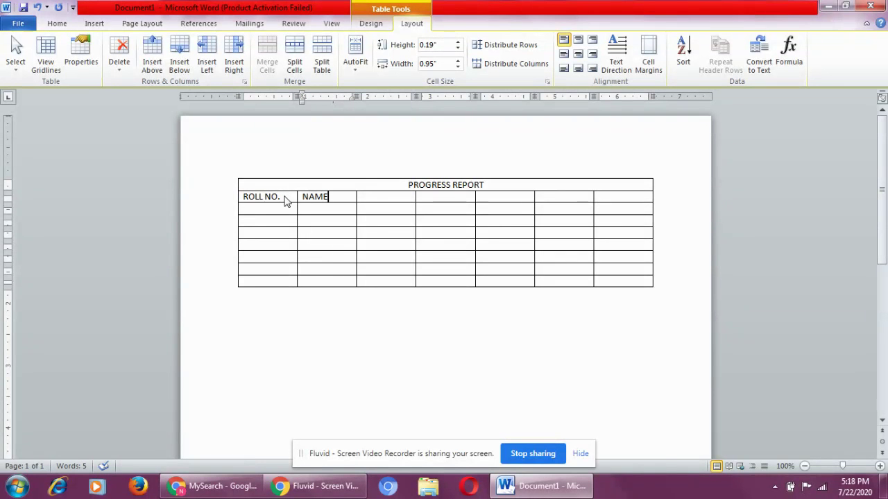
pyautogui.press('Tab')
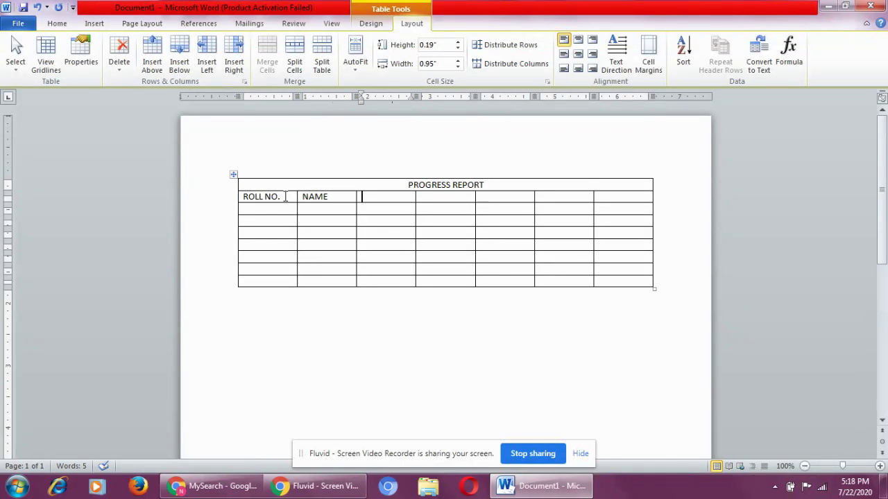
# Step: Fill the remaining heading cells of the second row with COMPUTER, MATHS, HINDI, ENGLISH and TOTAL
pyautogui.write('COMPUTER')
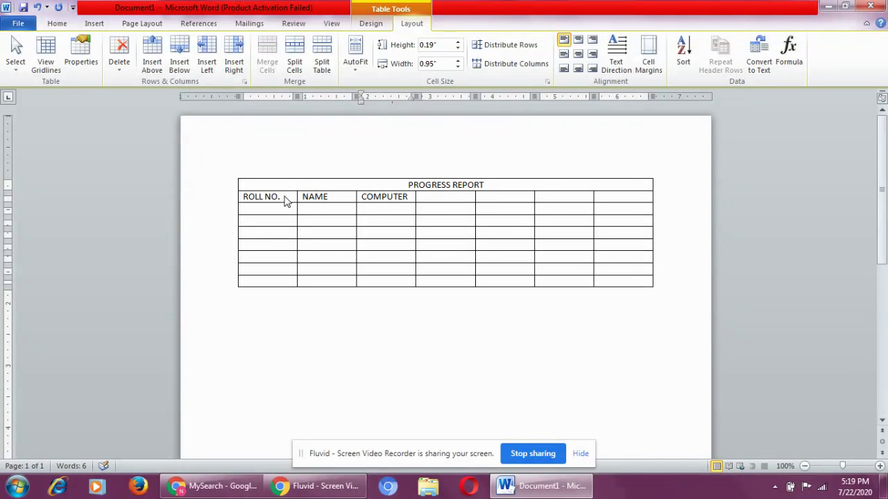
pyautogui.press('Tab')
pyautogui.write('MATHS')
pyautogui.press('Tab')
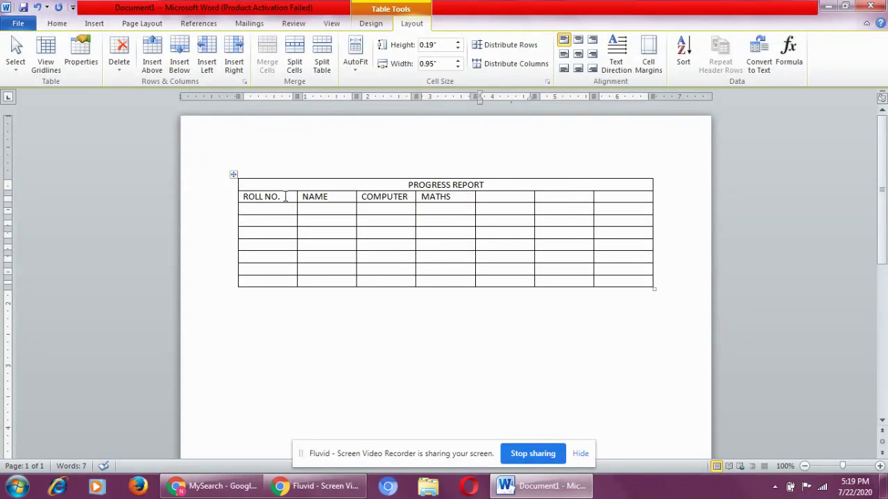
pyautogui.write('HIND')
pyautogui.press('Tab')
pyautogui.write('ENGLISH')
pyautogui.press('Tab')
pyautogui.write('TOTAL')
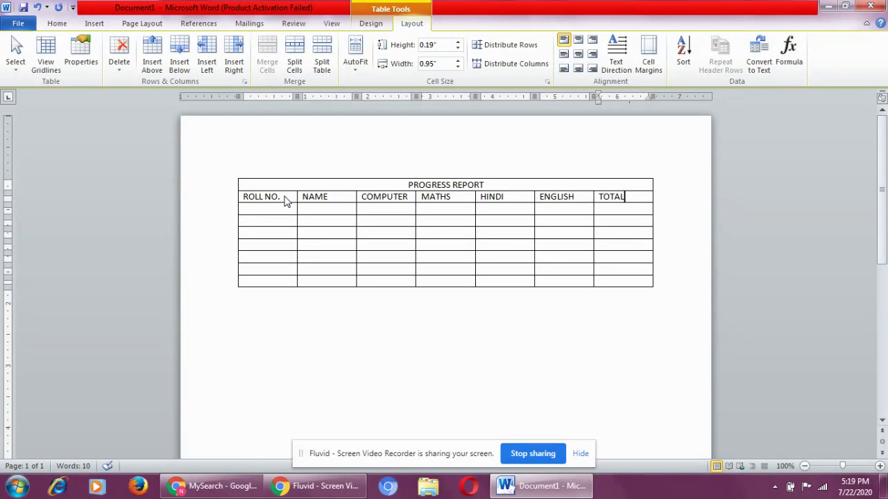
# Step: Number the rows under ROLL NO. from 1 to 7, one number per cell
pyautogui.click(256, 210)
pyautogui.write('1')
pyautogui.press('Down')
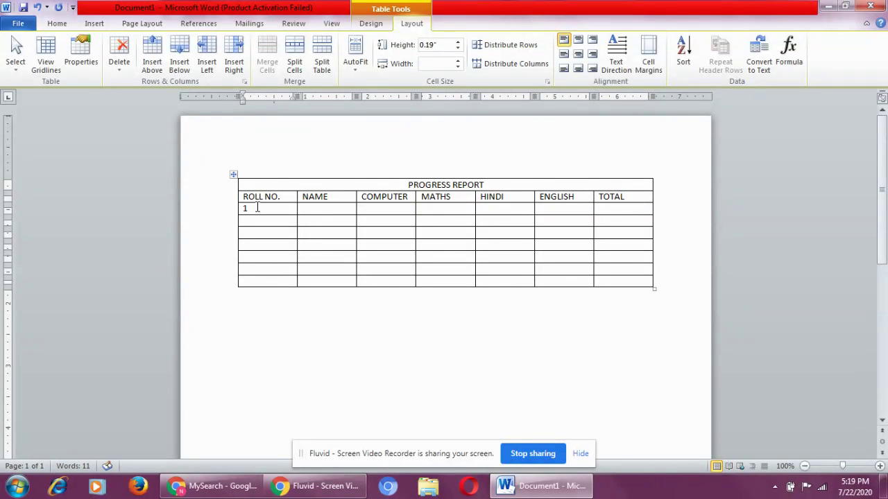
pyautogui.write('2')
pyautogui.press('Down')
pyautogui.write('3')
pyautogui.press('Down')
pyautogui.write('4')
pyautogui.press('Down')
pyautogui.write('5')
pyautogui.press('Down')
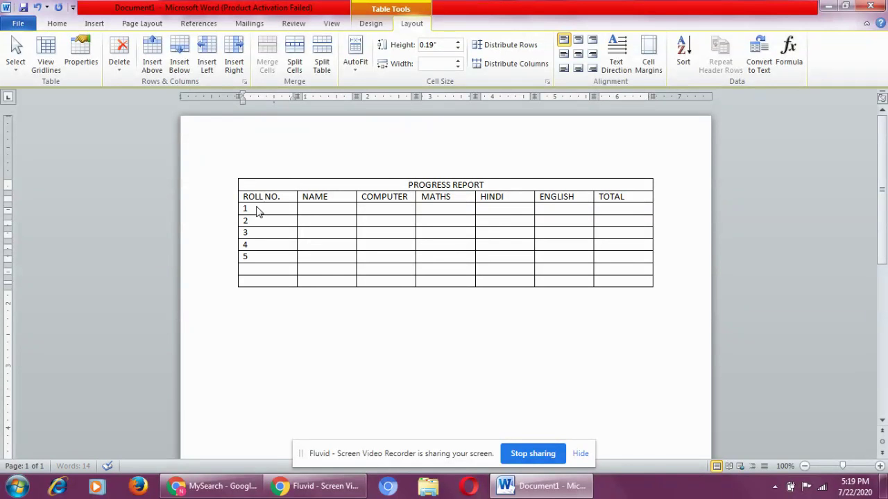
pyautogui.write('6')
pyautogui.press('Down')
pyautogui.write('7')
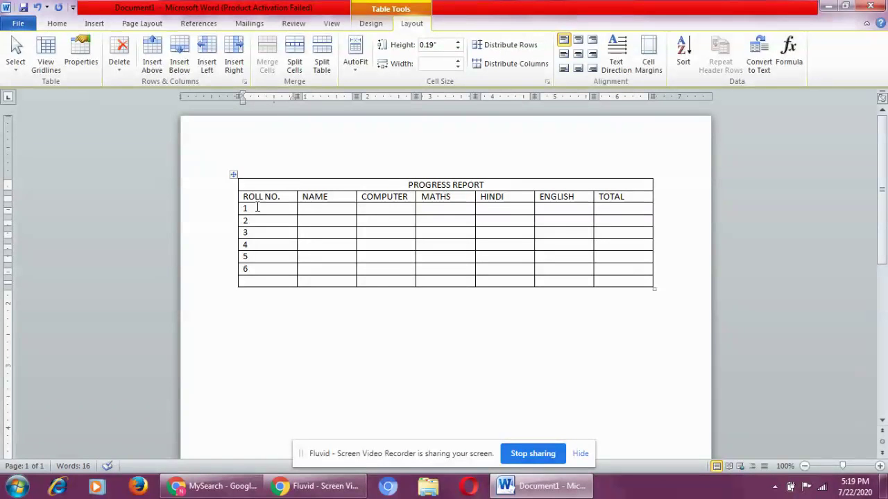
# Step: Fill the NAME column with one student first name for each of roll numbers 1 to 7
pyautogui.press('Down')
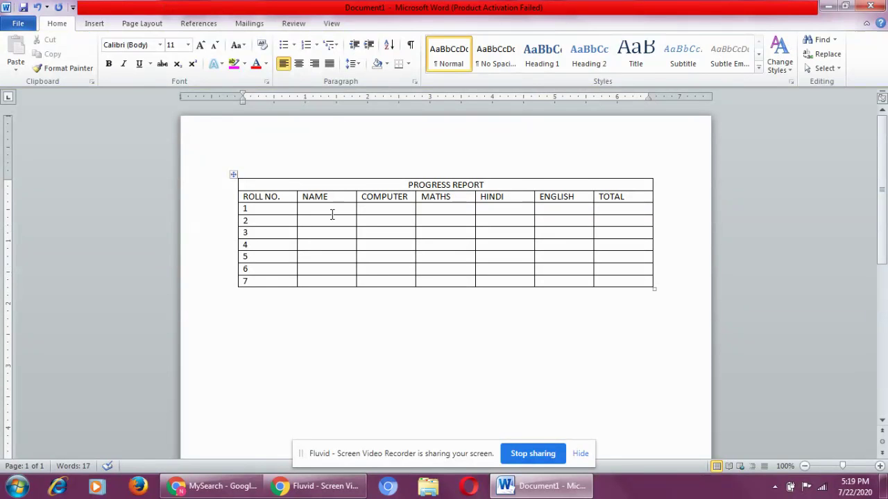
pyautogui.click(331, 211)
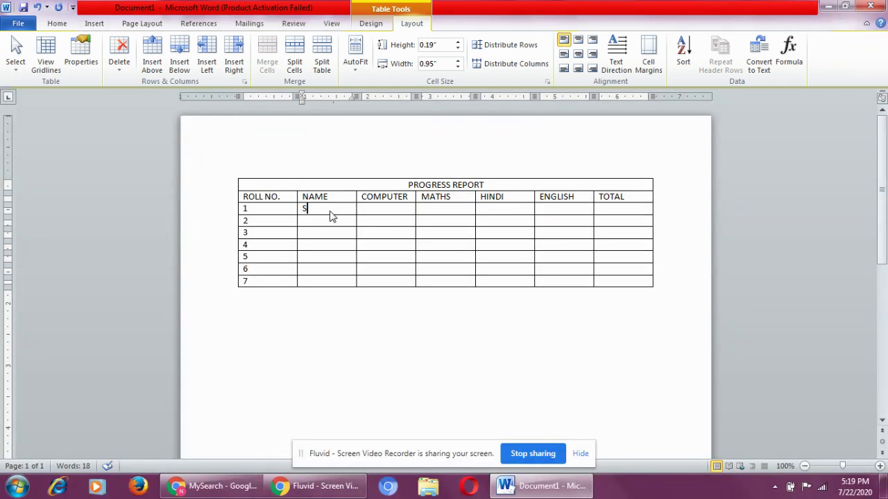
pyautogui.write('Shyam')
pyautogui.press('Down')
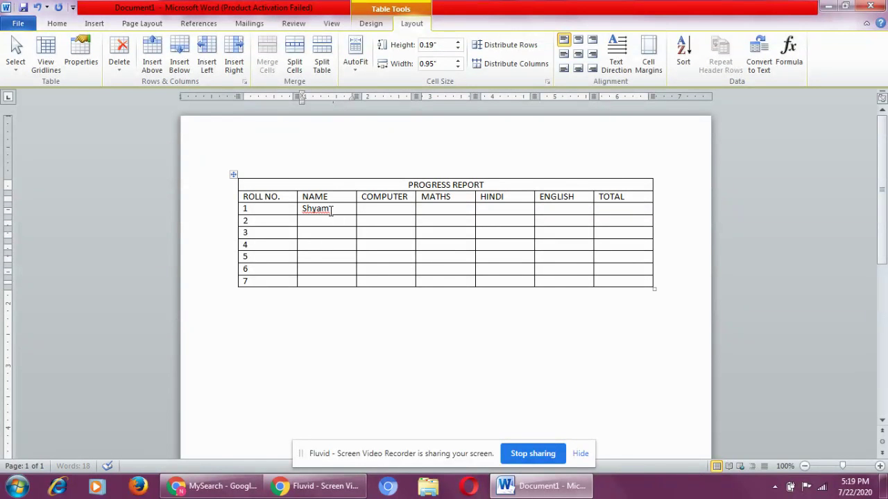
pyautogui.write('Amishi')
pyautogui.press('Down')
pyautogui.write('Rahul')
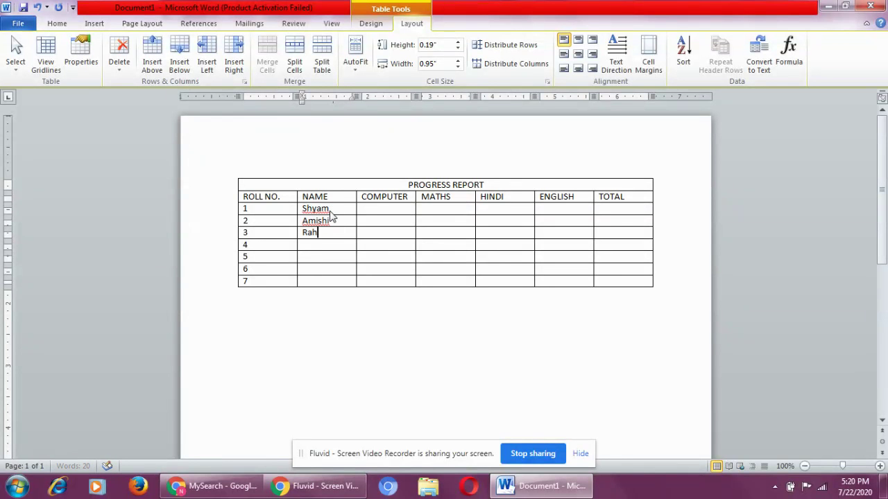
pyautogui.press('Down')
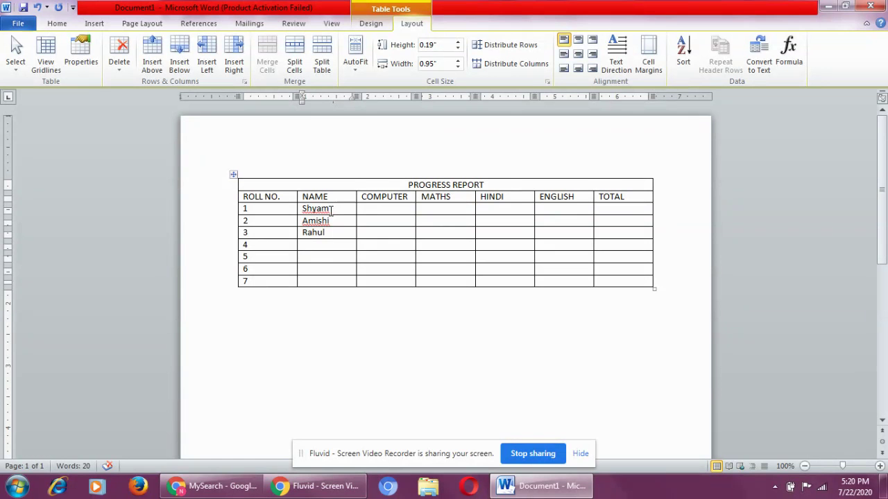
pyautogui.write('Atharva')
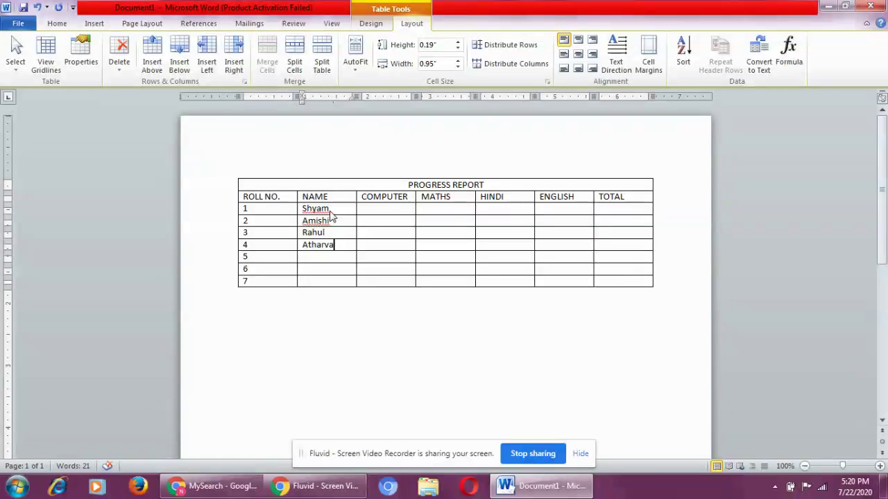
pyautogui.press('Down')
pyautogui.write('Priyanka')
pyautogui.press('Down')
pyautogui.write('Gurmeet')
pyautogui.press('Down')
pyautogui.write('Shashank')
# Step: Enter the COMPUTER marks for roll numbers 1 to 7 as 89, 45, 48, 75, 78, 56 and 23
pyautogui.press('Up')
pyautogui.press('Up')
pyautogui.press('Up')
pyautogui.press('Up')
pyautogui.press('Up')
pyautogui.press('Up')
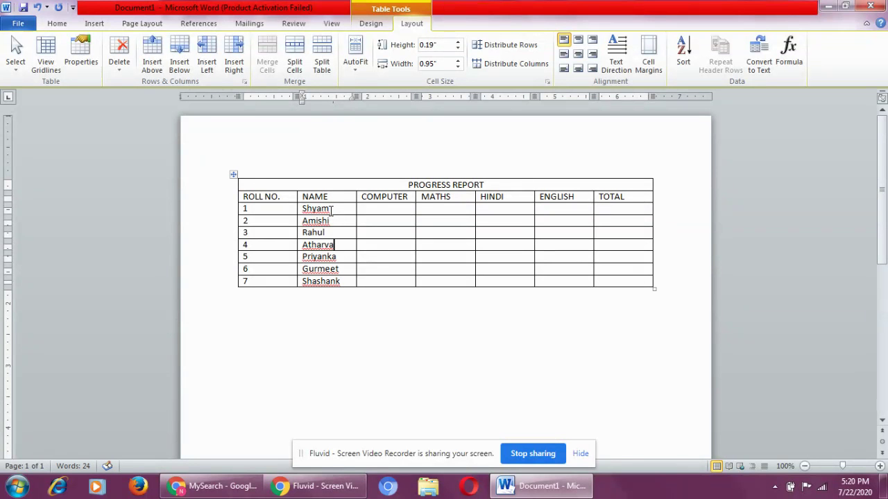
pyautogui.press('Right')
pyautogui.write('89')
pyautogui.press('Down')
pyautogui.write('45')
pyautogui.press('Down')
pyautogui.write('48')
pyautogui.press('Down')
pyautogui.write('75')
pyautogui.press('Down')
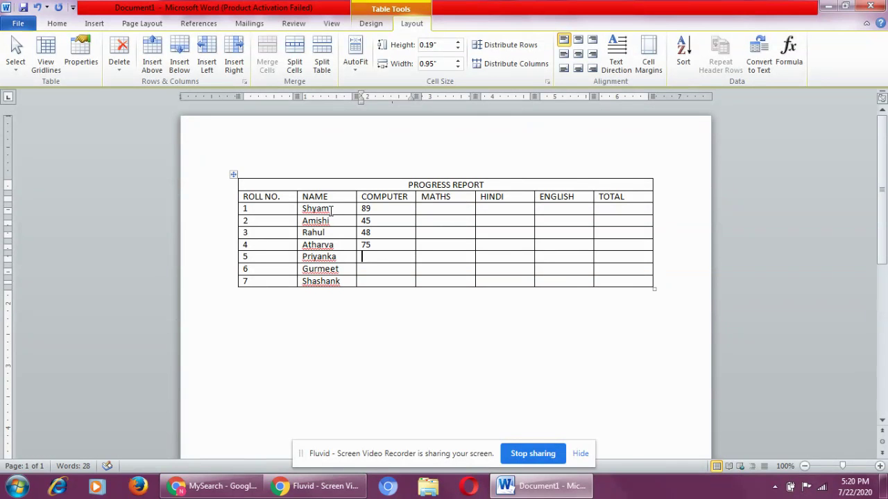
pyautogui.write('78')
pyautogui.press('Down')
pyautogui.write('56')
pyautogui.press('Down')
pyautogui.write('23')
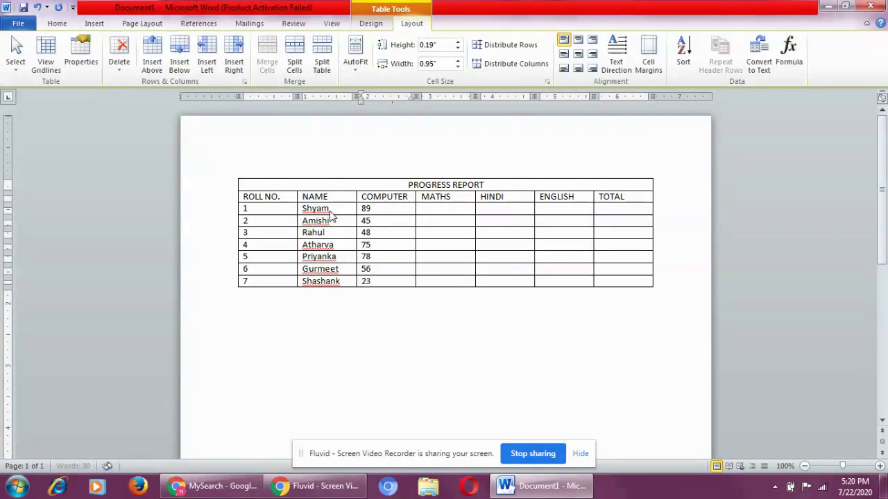
# Step: Enter the MATHS marks for roll numbers 1 to 7 as 86, 89, 75, 45, 89, 86 and 97
pyautogui.press('Tab')
pyautogui.press('Up')
pyautogui.press('Up')
pyautogui.press('Up')
pyautogui.press('Up')
pyautogui.press('Up')
pyautogui.press('Up')
pyautogui.press('Up')
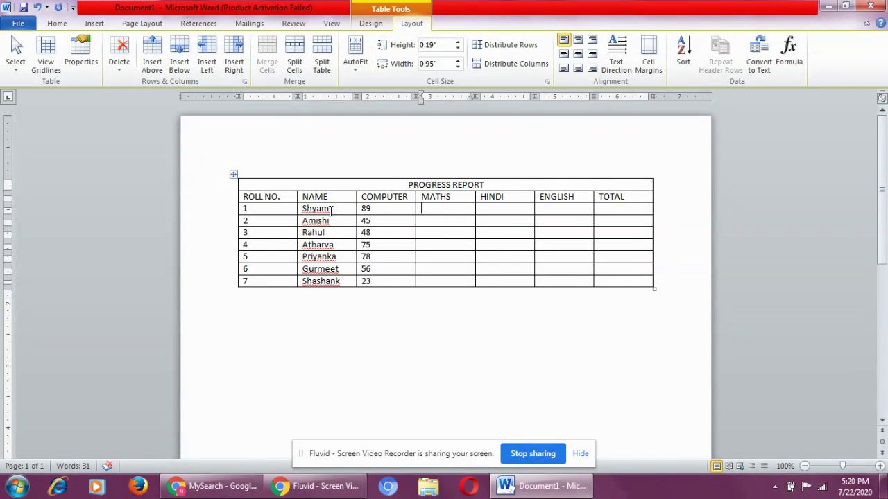
pyautogui.write('86')
pyautogui.press('Down')
pyautogui.write('89')
pyautogui.press('Down')
pyautogui.write('75')
pyautogui.press('Down')
pyautogui.write('45')
pyautogui.press('Down')
pyautogui.write('89')
pyautogui.press('Down')
pyautogui.write('86')
pyautogui.press('Down')
pyautogui.write('97')
# Step: Enter the HINDI marks for roll numbers 1 to 7 as 58, 45, 87, 76, 98, 67 and 69
pyautogui.press('Tab')
pyautogui.press('Up')
pyautogui.press('Up')
pyautogui.press('Up')
pyautogui.press('Up')
pyautogui.press('Up')
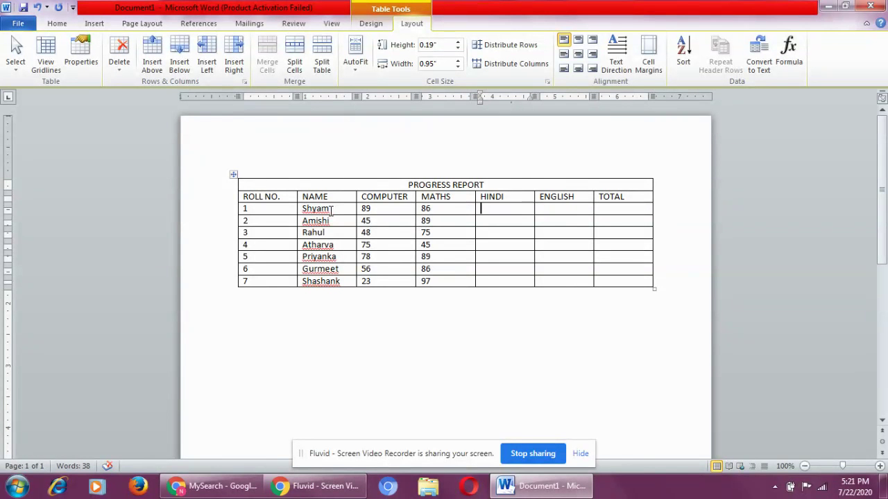
pyautogui.write('58')
pyautogui.press('Down')
pyautogui.write('45')
pyautogui.press('Down')
pyautogui.write('87')
pyautogui.press('Down')
pyautogui.write('76')
pyautogui.press('Down')
pyautogui.write('98')
pyautogui.press('Down')
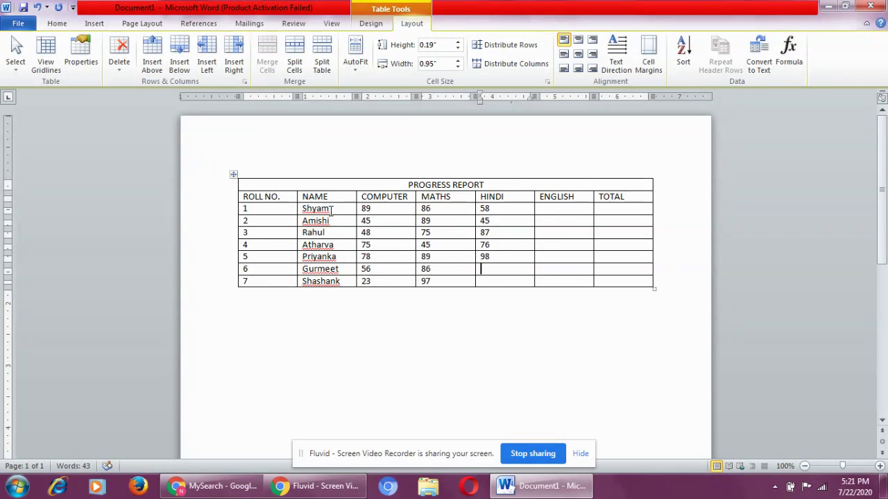
pyautogui.write('67')
pyautogui.press('Down')
pyautogui.write('69')
# Step: Enter the ENGLISH marks for roll numbers 1 to 7 as 74, 75, 76, 89, 94, 95 and 87
pyautogui.press('Tab')
pyautogui.press('Up')
pyautogui.press('Up')
pyautogui.press('Up')
pyautogui.press('Up')
pyautogui.press('Up')
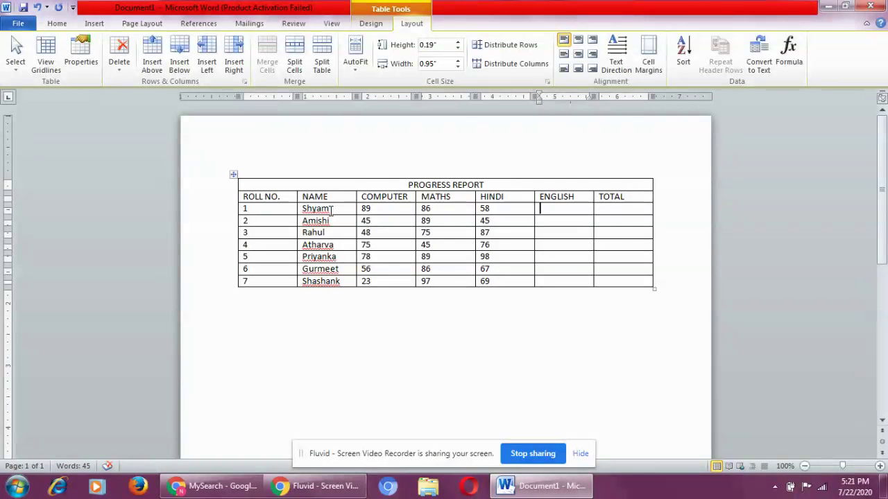
pyautogui.write('74')
pyautogui.press('Down')
pyautogui.write('75')
pyautogui.press('Down')
pyautogui.write('76')
pyautogui.press('Down')
pyautogui.write('89')
pyautogui.press('Down')
pyautogui.write('94')
pyautogui.press('Down')
pyautogui.write('95')
pyautogui.press('Down')
pyautogui.write('87')
# Step: Insert the formula =SUM(LEFT) in the TOTAL cell of roll number 1, moving the formula dialog clear of the table
pyautogui.press('Down')
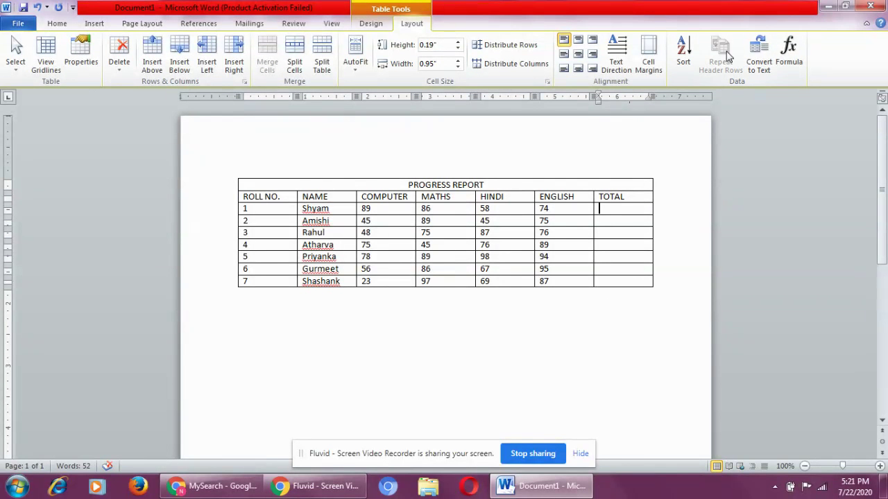
pyautogui.click(794, 56)
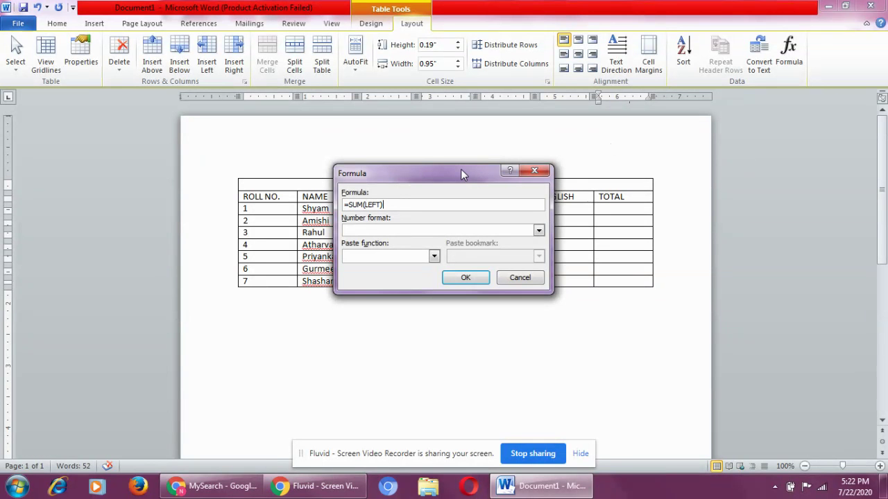
pyautogui.moveTo(461, 169); pyautogui.dragTo(135, 163)
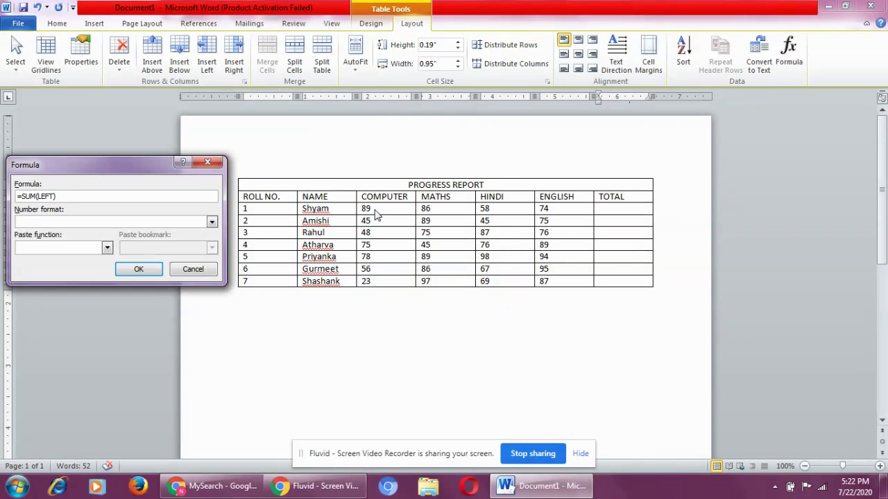
pyautogui.click(140, 272)
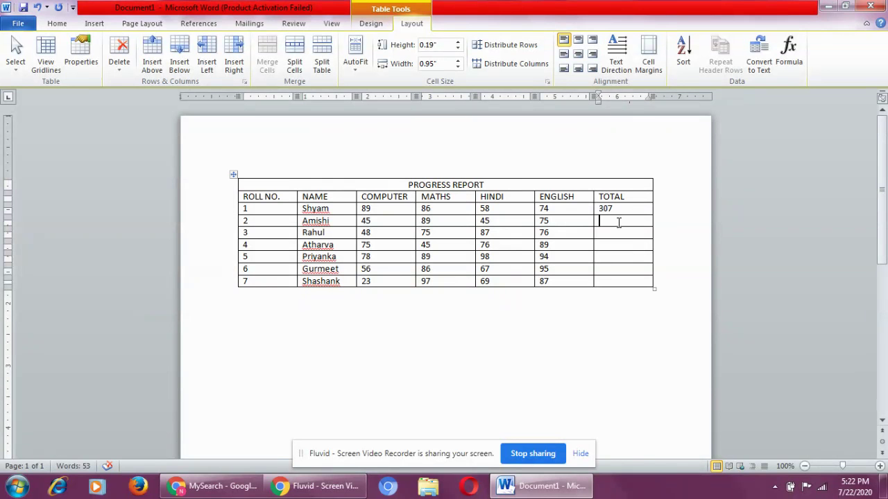
# Step: Total the marks of roll number 2 with the formula =SUM(LEFT) in its TOTAL cell
pyautogui.click(789, 52)
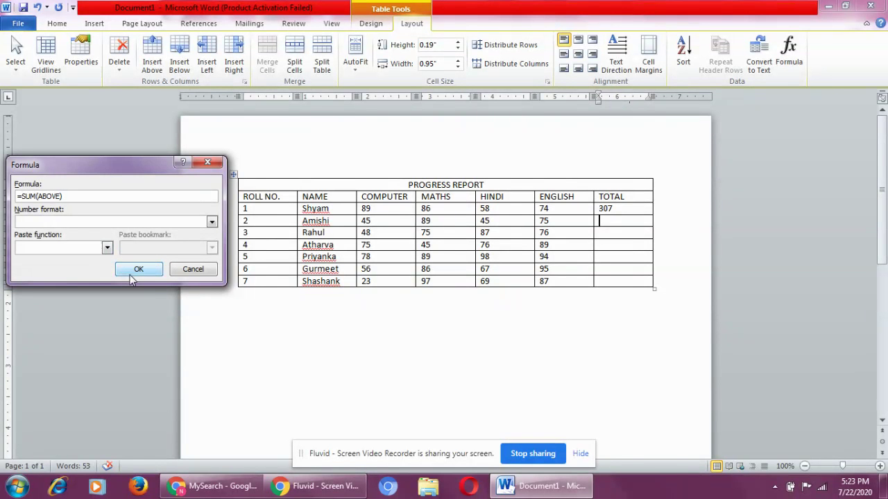
pyautogui.press('BackSpace')
pyautogui.press('BackSpace')
pyautogui.press('BackSpace')
pyautogui.press('BackSpace')
pyautogui.press('BackSpace')
pyautogui.write('LEFT')
pyautogui.press('BackSpace')
pyautogui.click(143, 275)
# Step: Total the marks of roll number 3 with the formula =SUM(LEFT) in its TOTAL cell
pyautogui.click(620, 234)
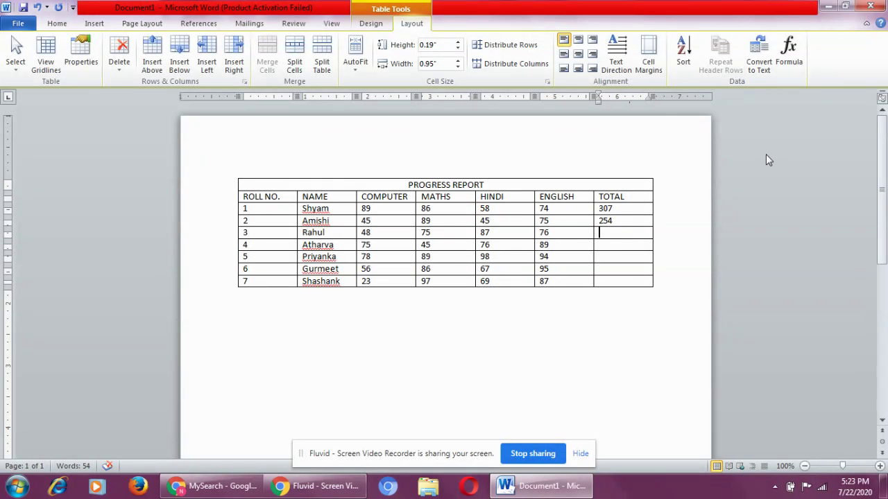
pyautogui.click(790, 52)
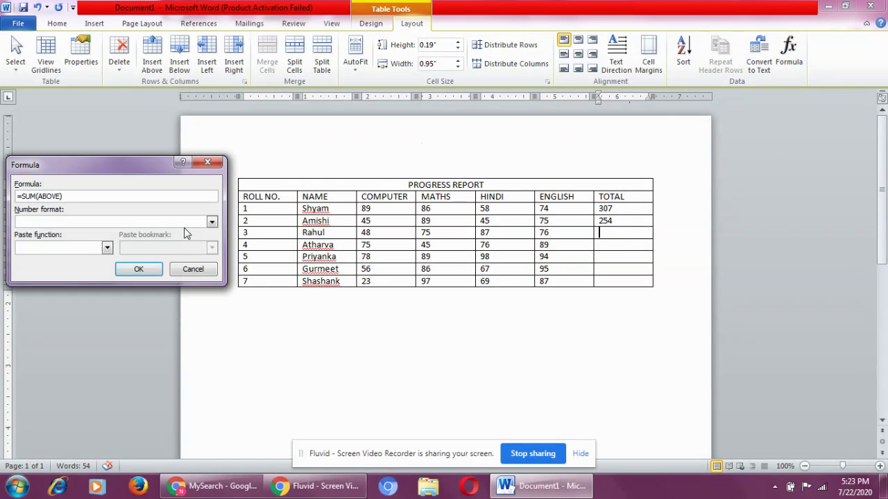
pyautogui.press('BackSpace')
pyautogui.press('BackSpace')
pyautogui.press('BackSpace')
pyautogui.press('BackSpace')
pyautogui.press('BackSpace')
pyautogui.press('BackSpace')
pyautogui.write('LEFT)')
pyautogui.click(141, 271)
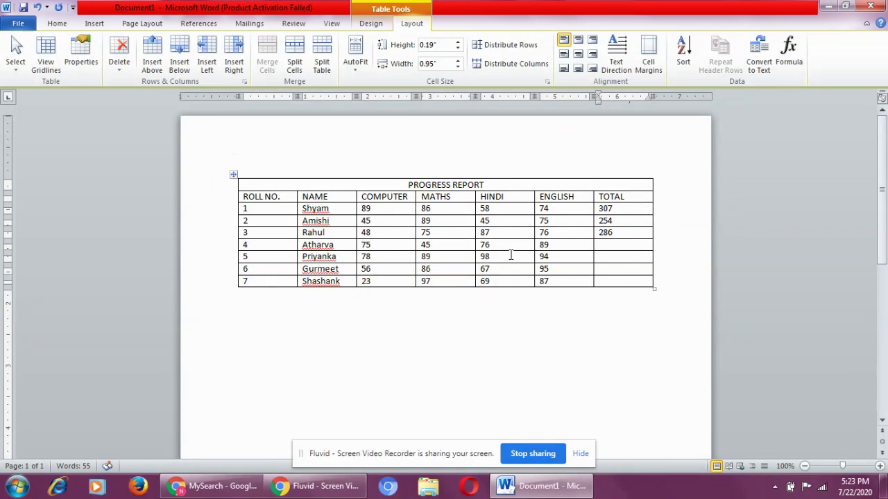
# Step: Total the marks of roll number 4 with the formula =SUM(LEFT) in its TOTAL cell
pyautogui.click(604, 245)
pyautogui.click(794, 54)
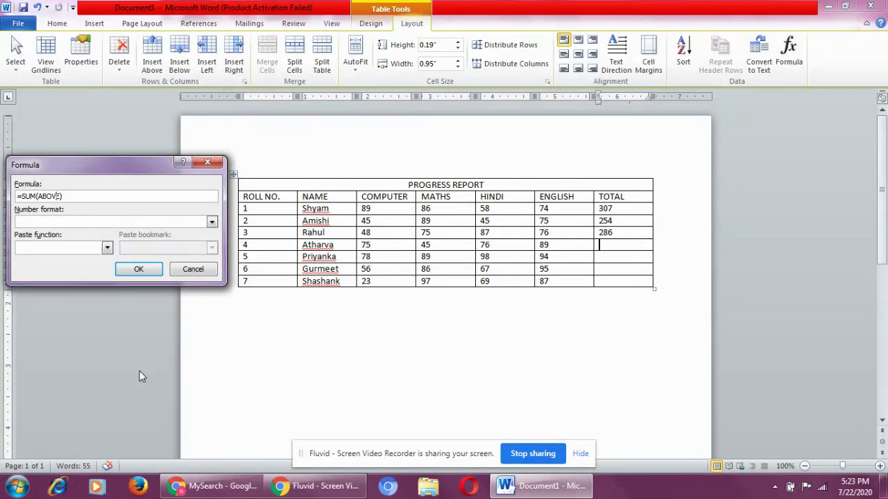
pyautogui.press('BackSpace')
pyautogui.press('BackSpace')
pyautogui.press('BackSpace')
pyautogui.press('BackSpace')
pyautogui.press('BackSpace')
pyautogui.press('BackSpace')
pyautogui.write('LEFT)')
pyautogui.press('Return')
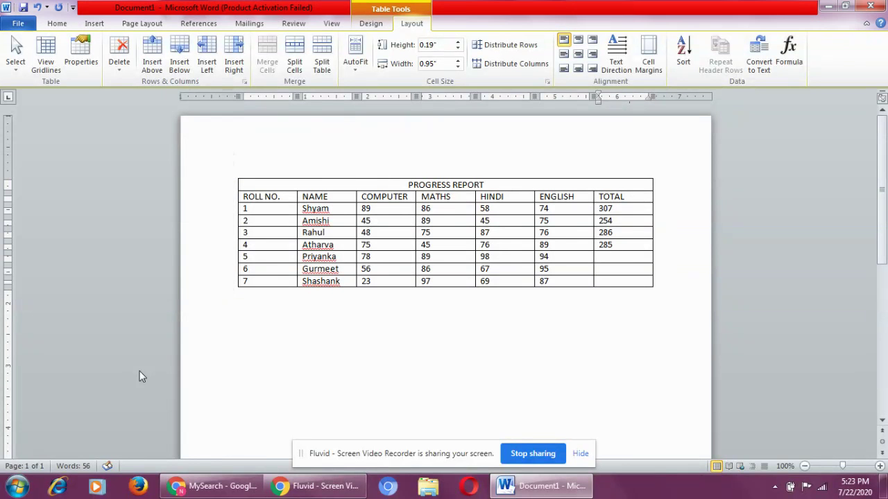
# Step: Total the marks of roll number 5 with the formula =SUM(LEFT) in its TOTAL cell
pyautogui.click(635, 258)
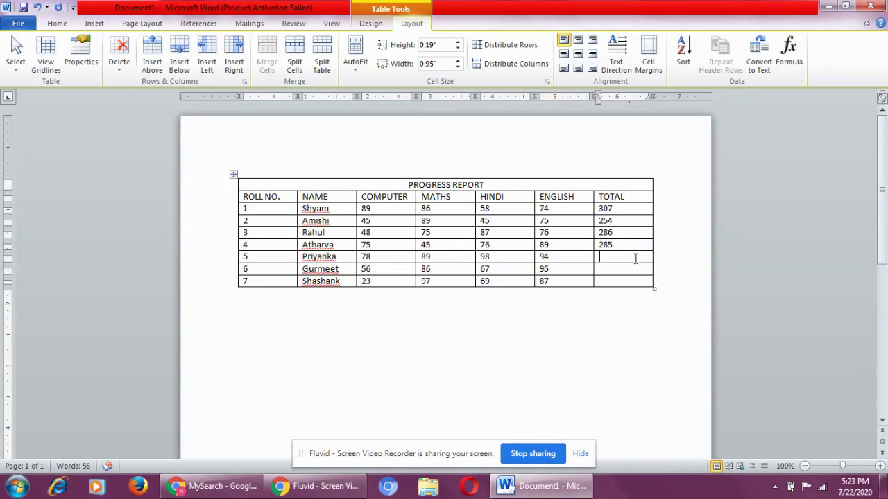
pyautogui.click(789, 49)
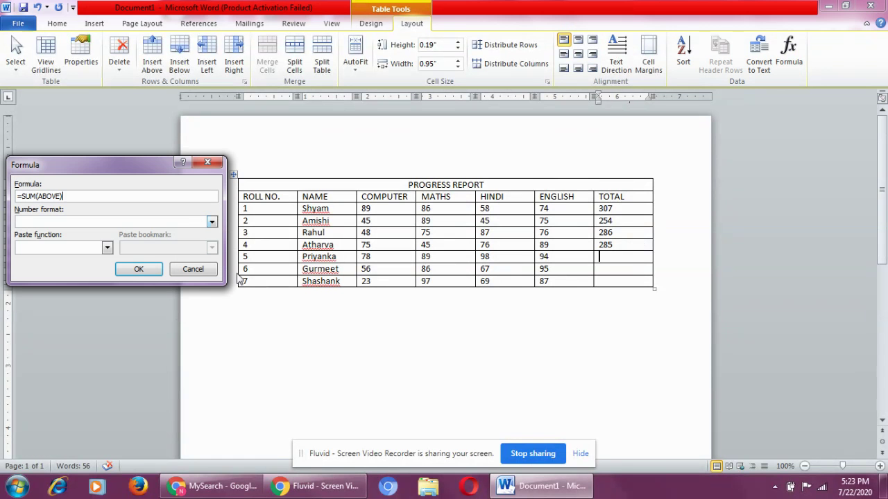
pyautogui.press('Left')
pyautogui.press('BackSpace')
pyautogui.press('BackSpace')
pyautogui.press('BackSpace')
pyautogui.press('BackSpace')
pyautogui.press('BackSpace')
pyautogui.write('LEFT')
pyautogui.press('Return')
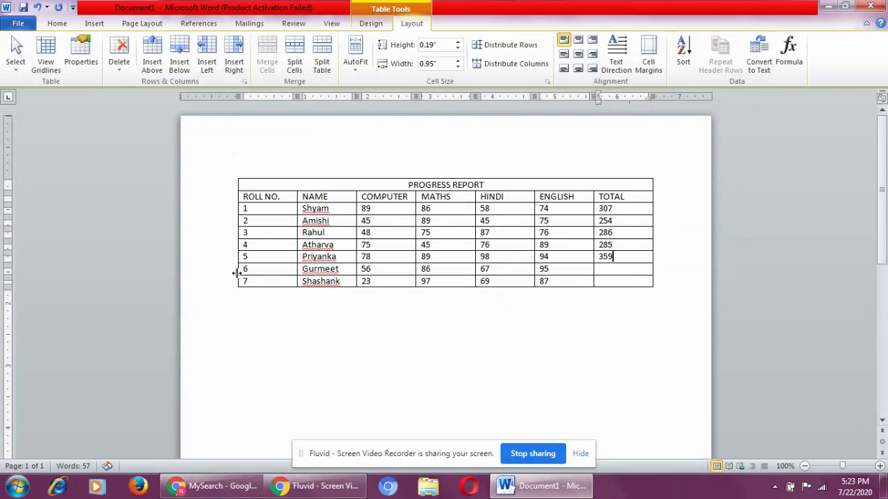
# Step: Total the marks of roll number 6 with the formula =SUM(LEFT) in its TOTAL cell
pyautogui.click(611, 268)
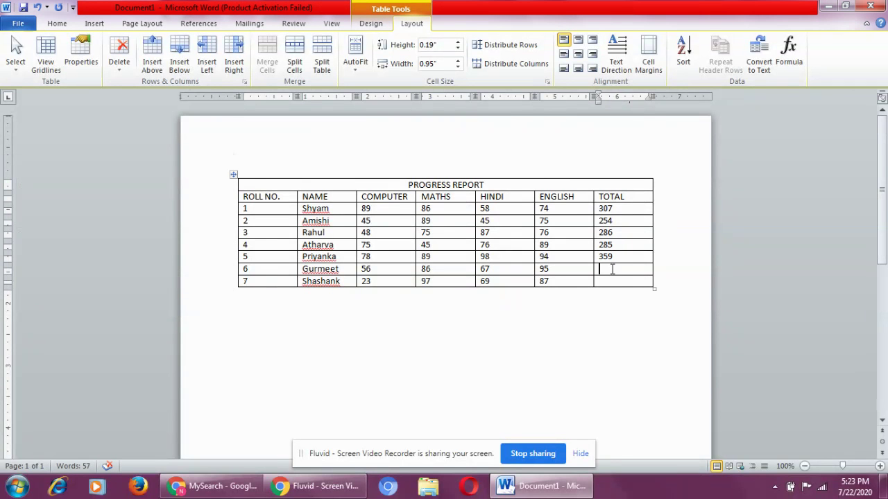
pyautogui.click(788, 50)
pyautogui.click(283, 205)
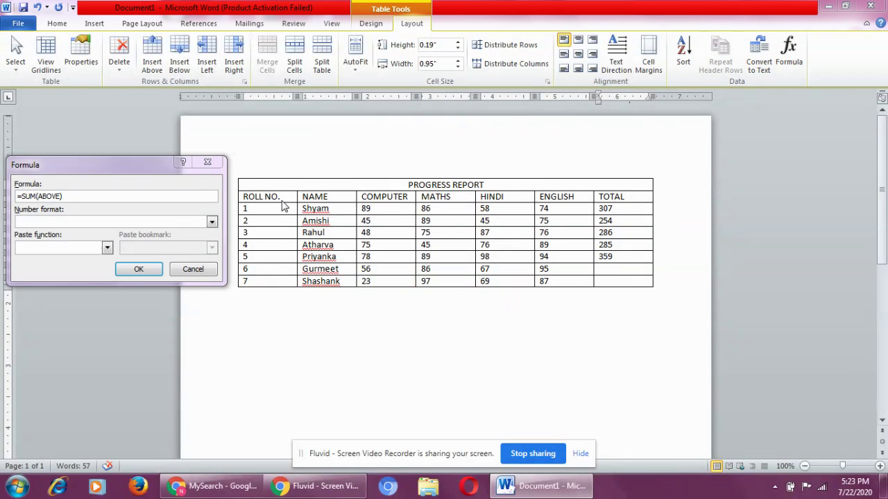
pyautogui.press('Left')
pyautogui.press('BackSpace')
pyautogui.press('BackSpace')
pyautogui.press('BackSpace')
pyautogui.press('BackSpace')
pyautogui.press('BackSpace')
pyautogui.write('LEFT')
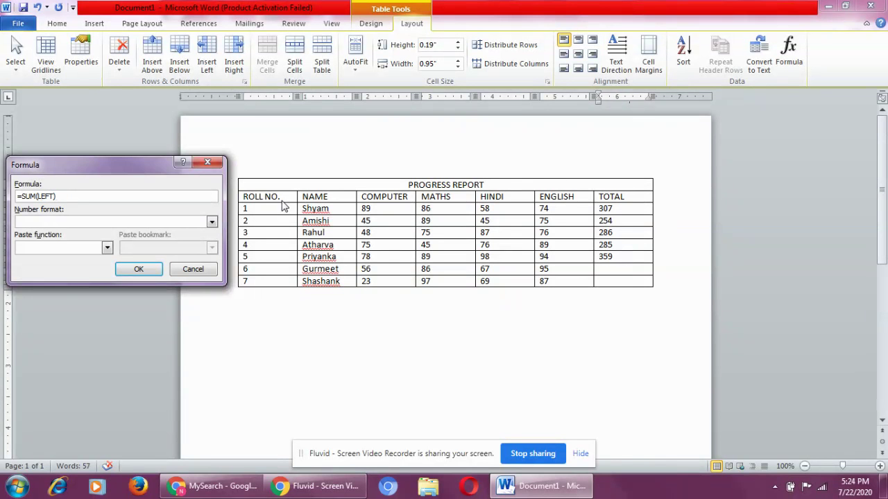
pyautogui.press('Return')
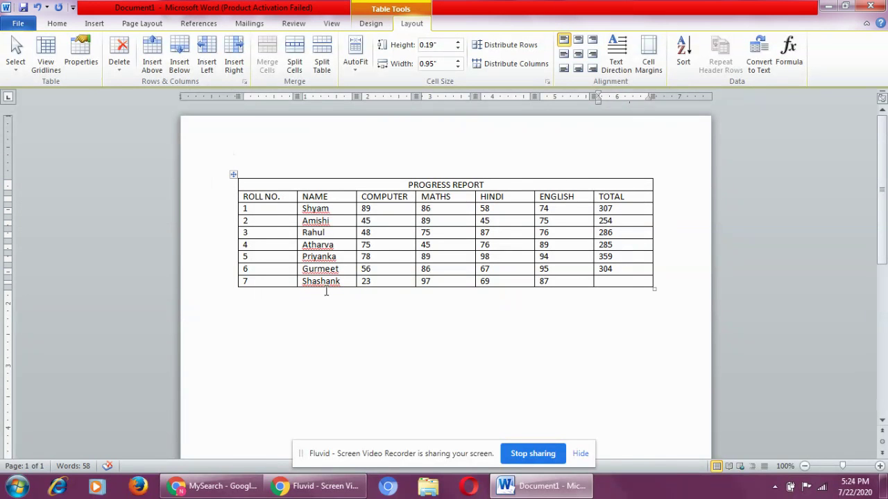
# Step: Total the marks of roll number 7 with the formula =SUM(LEFT) in its TOTAL cell
pyautogui.press('Down')
pyautogui.click(788, 52)
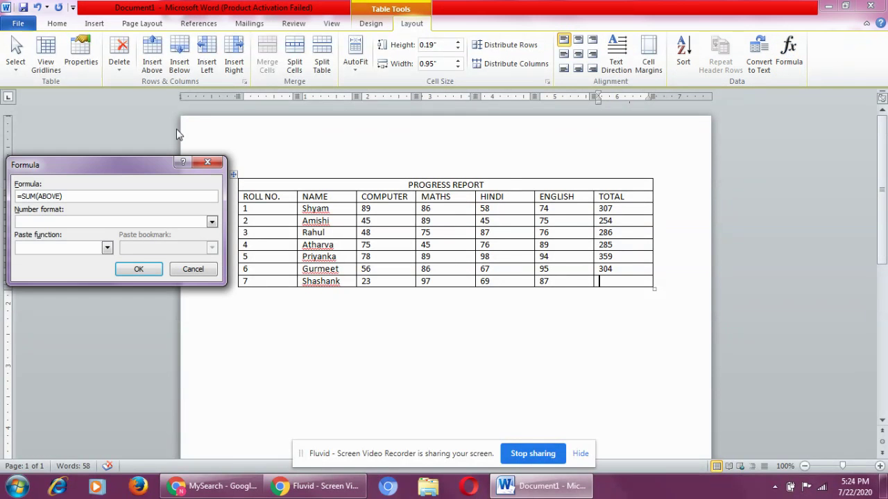
pyautogui.press('BackSpace')
pyautogui.press('BackSpace')
pyautogui.press('BackSpace')
pyautogui.press('BackSpace')
pyautogui.press('BackSpace')
pyautogui.write('LEFT')
pyautogui.press('Return')
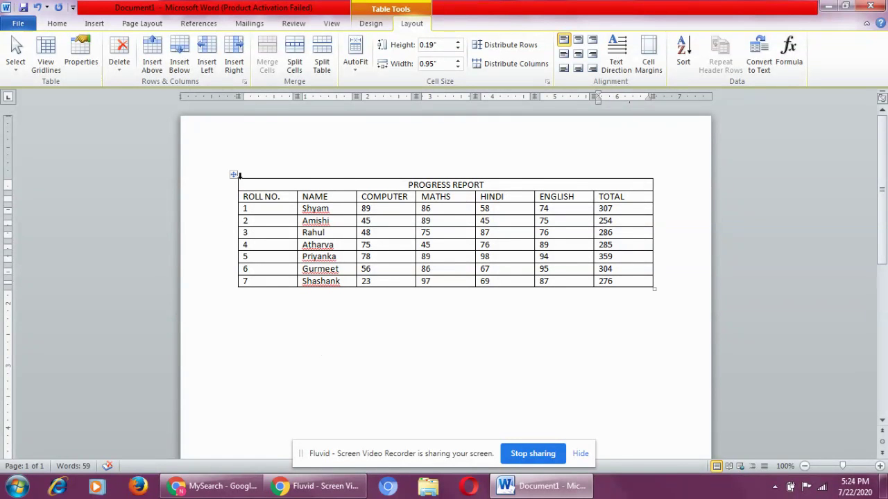
# Step: Select the whole progress report table and open its Borders and Shading settings
pyautogui.click(233, 176)
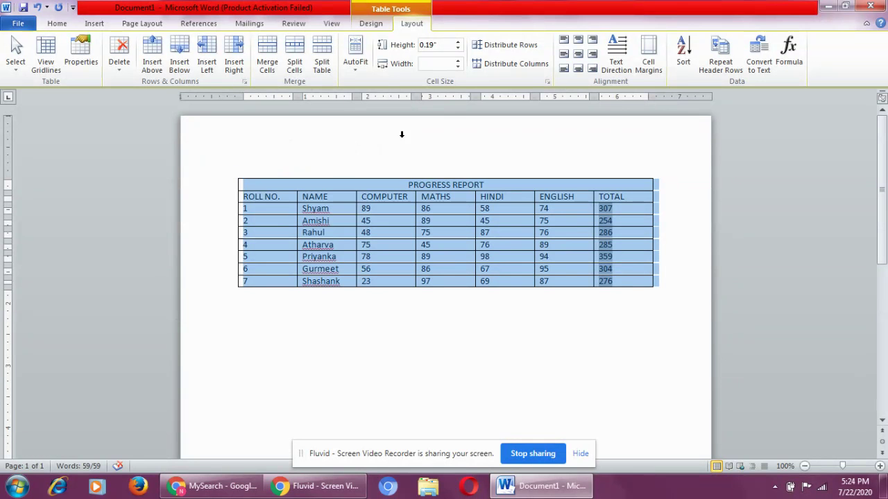
pyautogui.click(371, 24)
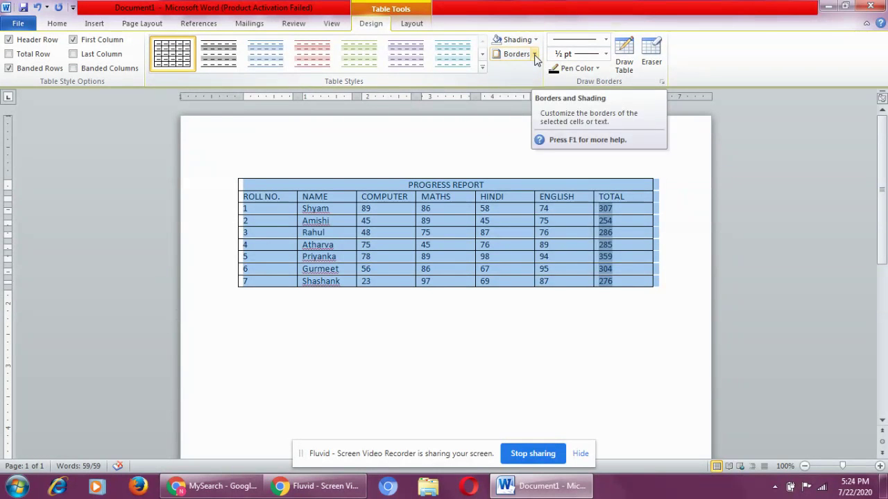
pyautogui.click(534, 55)
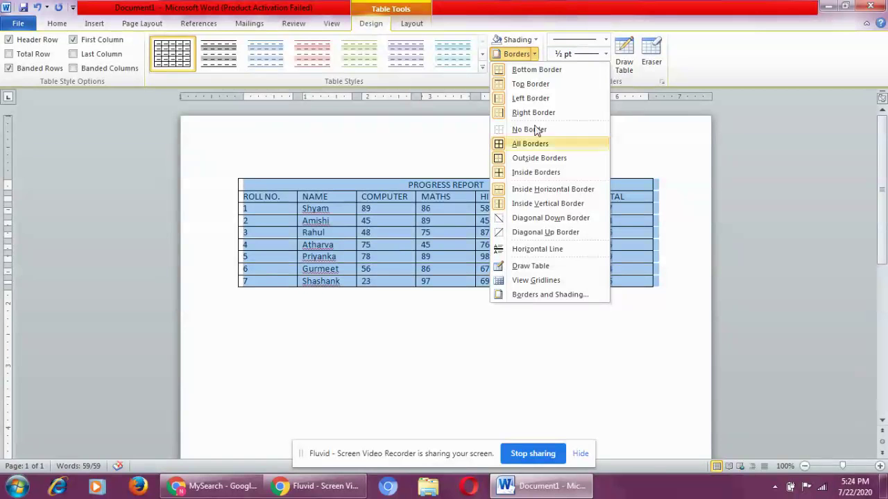
pyautogui.click(547, 295)
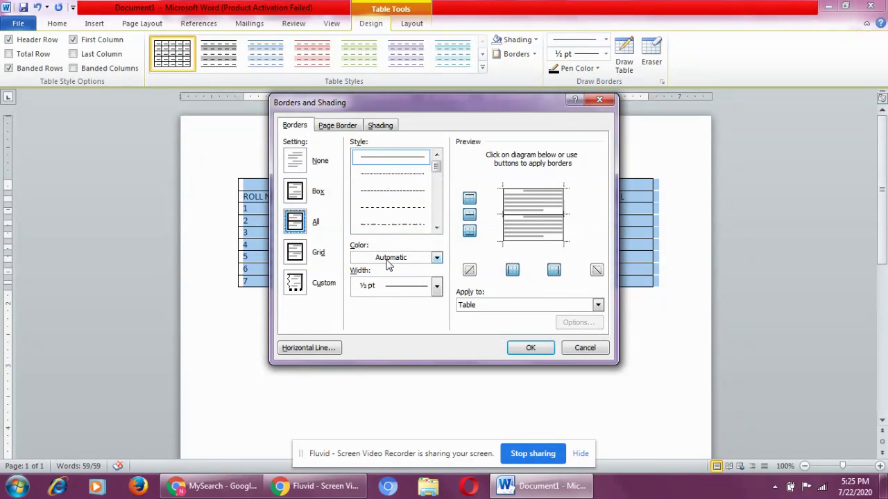
# Step: Examine the available line styles for the table borders, from the single solid line through the whole list
pyautogui.click(403, 159)
pyautogui.click(436, 227)
pyautogui.click(436, 227)
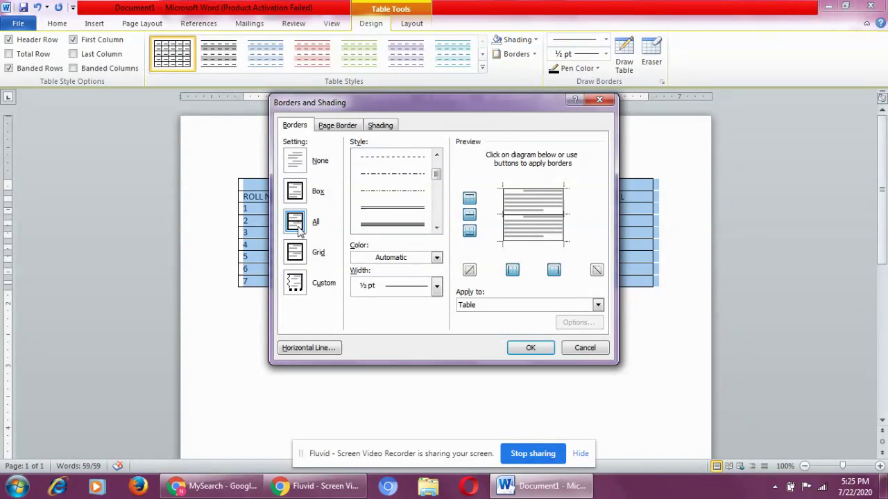
pyautogui.click(436, 228)
pyautogui.click(436, 228)
pyautogui.click(436, 227)
pyautogui.click(436, 228)
pyautogui.click(437, 227)
pyautogui.click(436, 228)
pyautogui.click(438, 230)
pyautogui.click(438, 231)
pyautogui.click(437, 230)
pyautogui.click(437, 230)
pyautogui.click(438, 230)
pyautogui.click(438, 230)
pyautogui.click(438, 230)
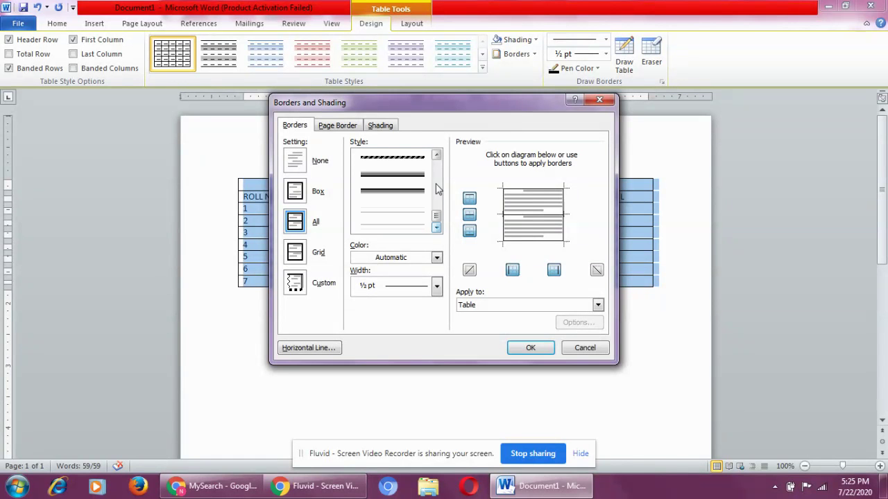
pyautogui.click(436, 157)
pyautogui.click(437, 157)
pyautogui.click(436, 156)
pyautogui.click(436, 156)
pyautogui.click(436, 156)
pyautogui.click(436, 157)
pyautogui.click(436, 156)
pyautogui.click(436, 157)
pyautogui.click(436, 156)
pyautogui.click(436, 157)
pyautogui.click(436, 157)
pyautogui.click(436, 157)
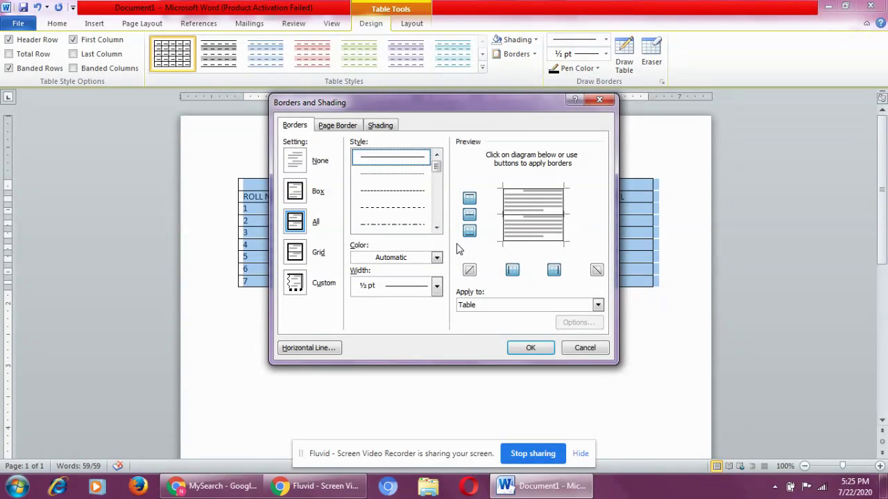
pyautogui.click(437, 259)
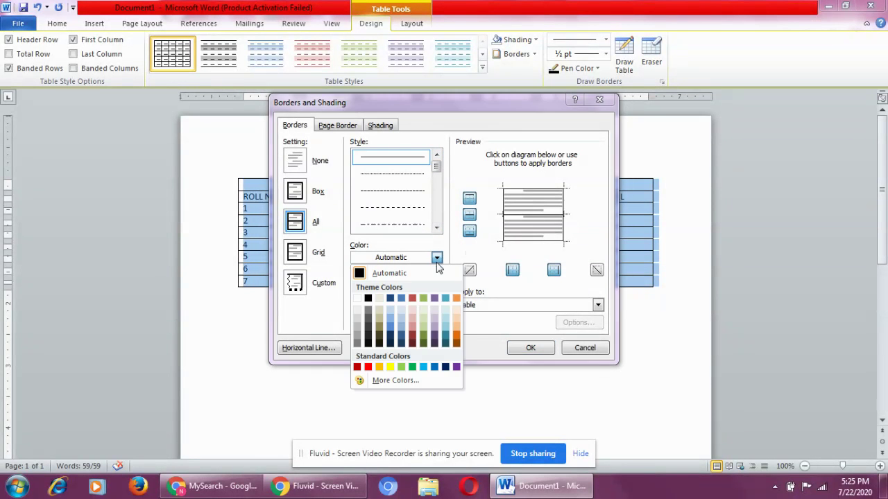
pyautogui.click(401, 385)
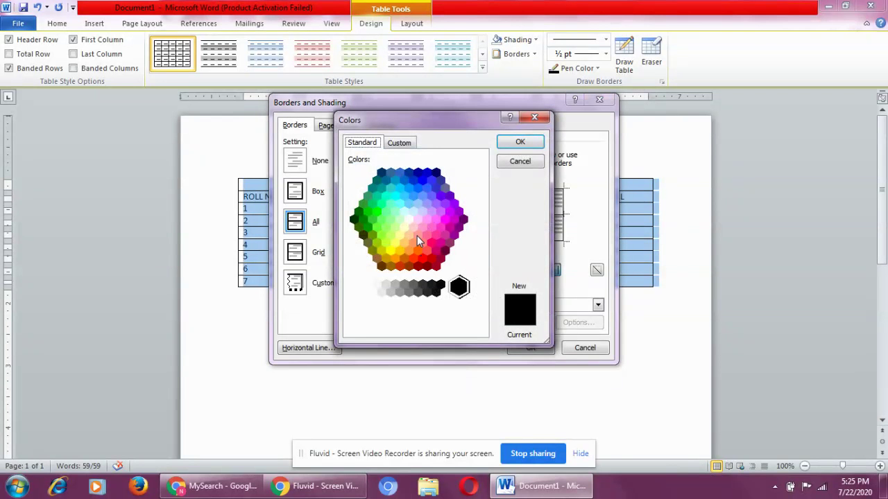
pyautogui.click(418, 235)
pyautogui.click(426, 219)
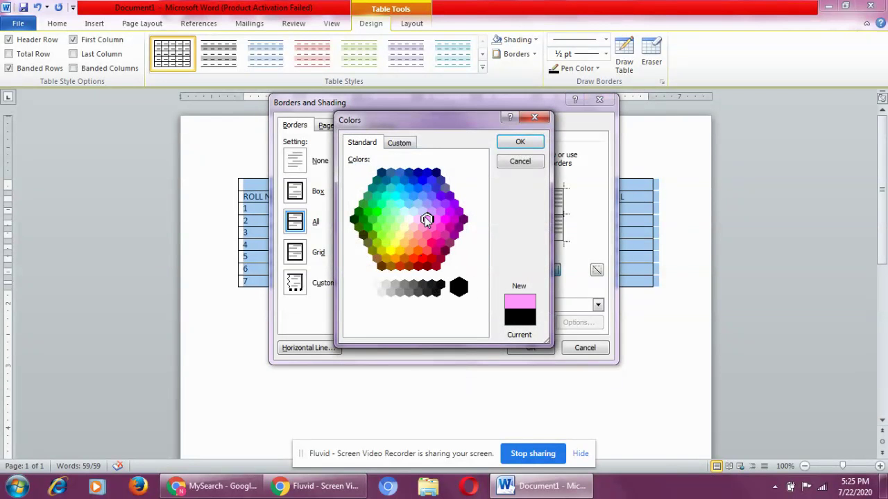
pyautogui.click(541, 118)
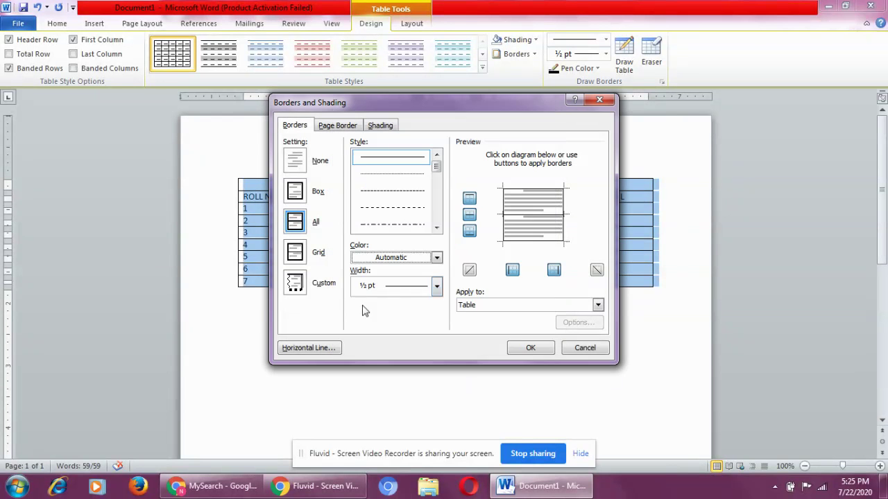
# Step: Apply standard red borders with a width of 1 ½ pt to the whole table
pyautogui.click(436, 258)
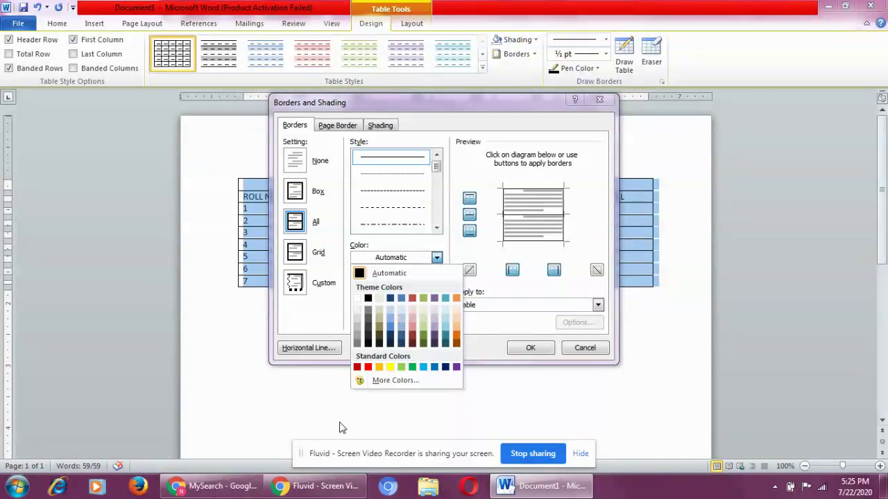
pyautogui.click(368, 370)
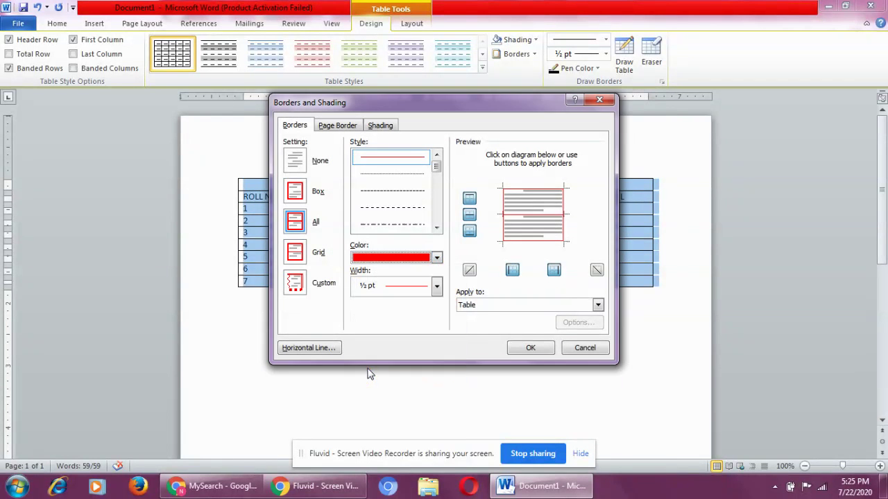
pyautogui.click(437, 286)
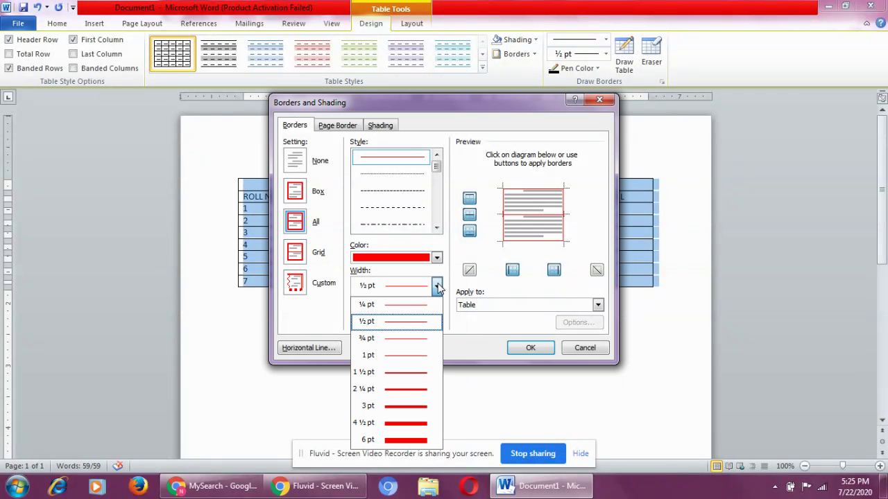
pyautogui.click(398, 375)
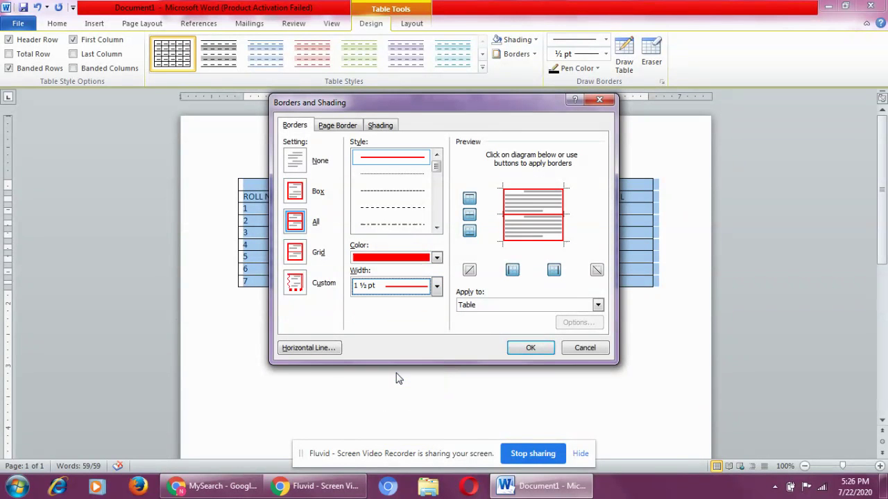
pyautogui.click(531, 347)
pyautogui.click(541, 346)
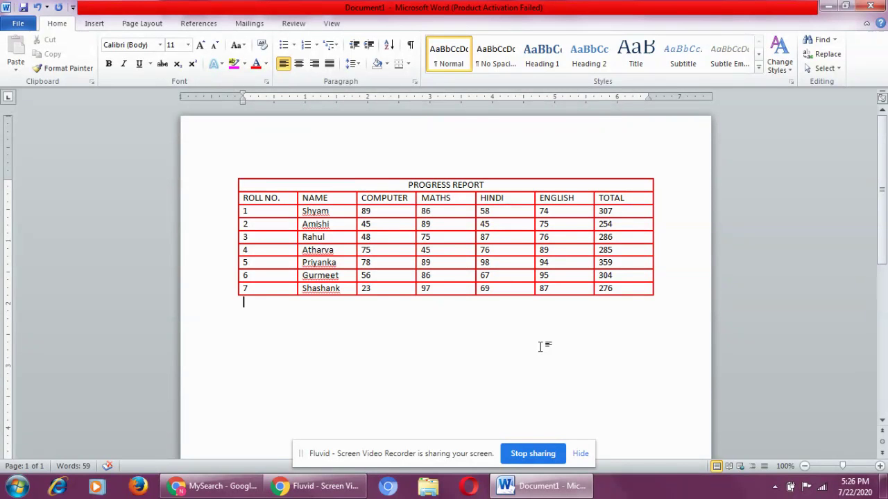
# Step: Shade the entire table with Orange, Accent 6, Lighter 60%
pyautogui.click(233, 177)
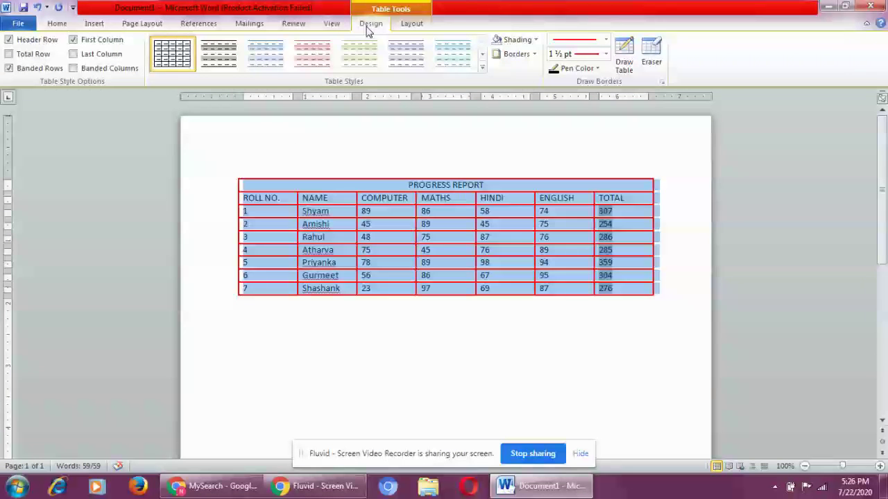
pyautogui.click(535, 40)
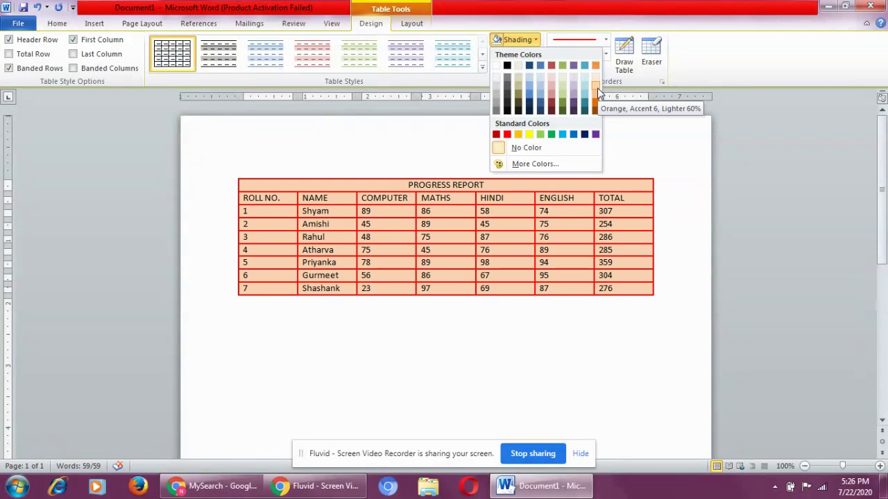
pyautogui.press('Escape')
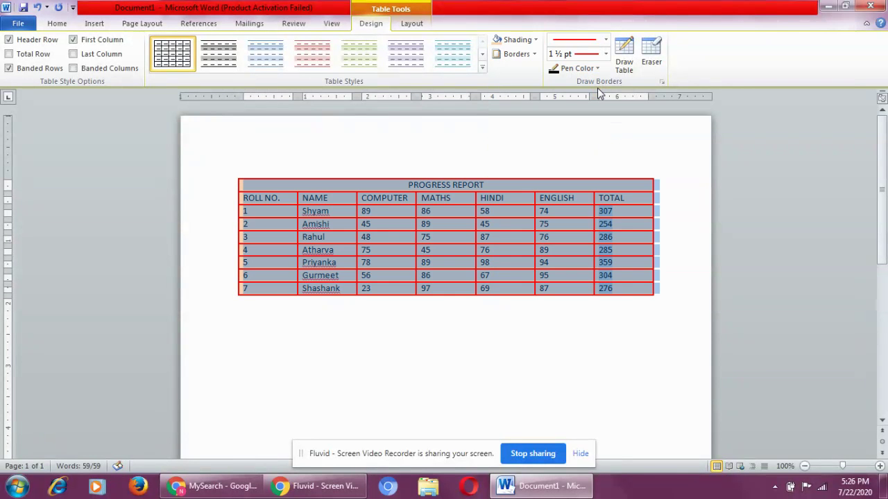
pyautogui.click(541, 352)
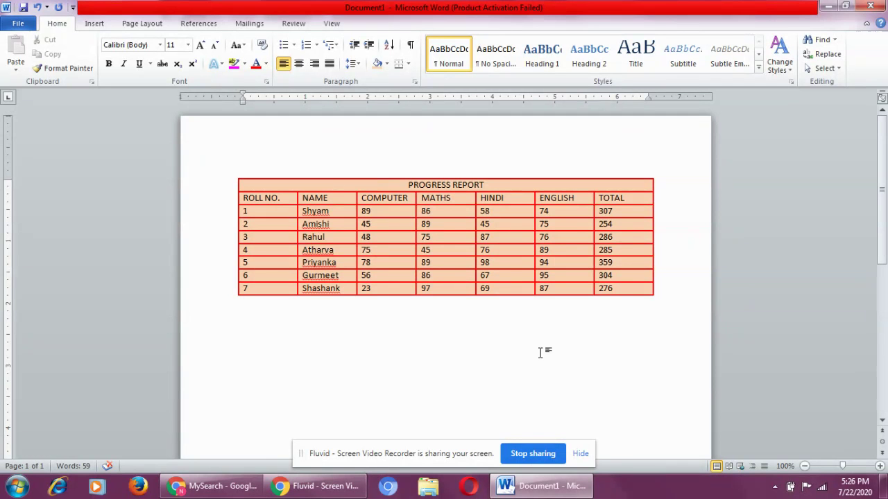
pyautogui.click(232, 203)
pyautogui.hotkey('shift', 'Down')
pyautogui.hotkey('shift', 'Down')
pyautogui.hotkey('shift', 'Down')
pyautogui.hotkey('shift', 'Down')
pyautogui.hotkey('shift', 'Down')
pyautogui.hotkey('shift', 'Down')
pyautogui.hotkey('shift', 'Down')
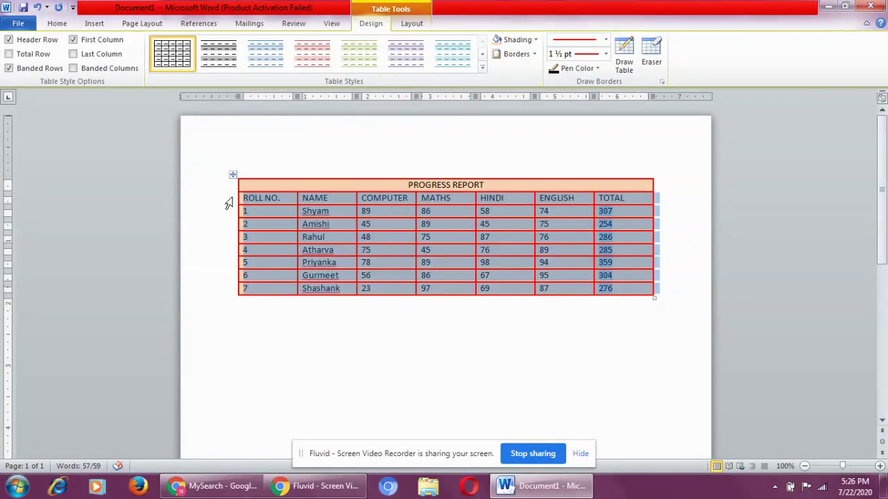
pyautogui.press('Up')
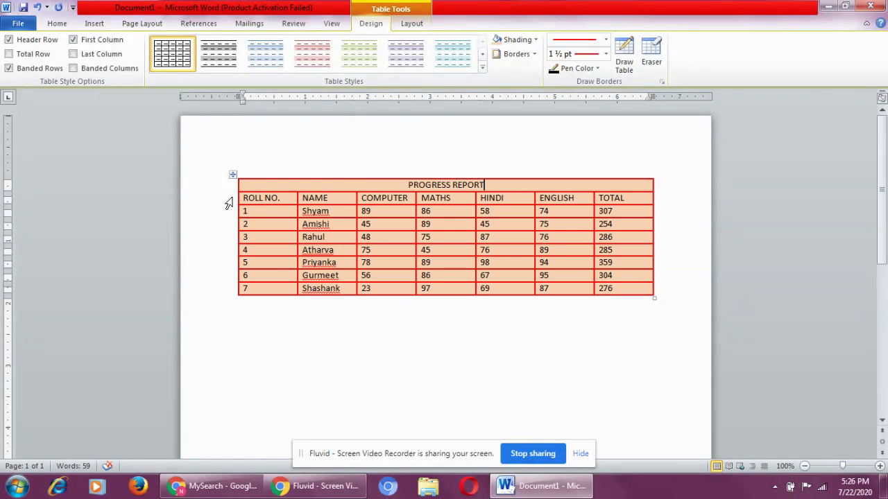
# Step: Select all rows of the table and distribute its rows and columns evenly
pyautogui.hotkey('shift', 'Down')
pyautogui.hotkey('shift', 'Down')
pyautogui.hotkey('shift', 'Down')
pyautogui.hotkey('shift', 'Down')
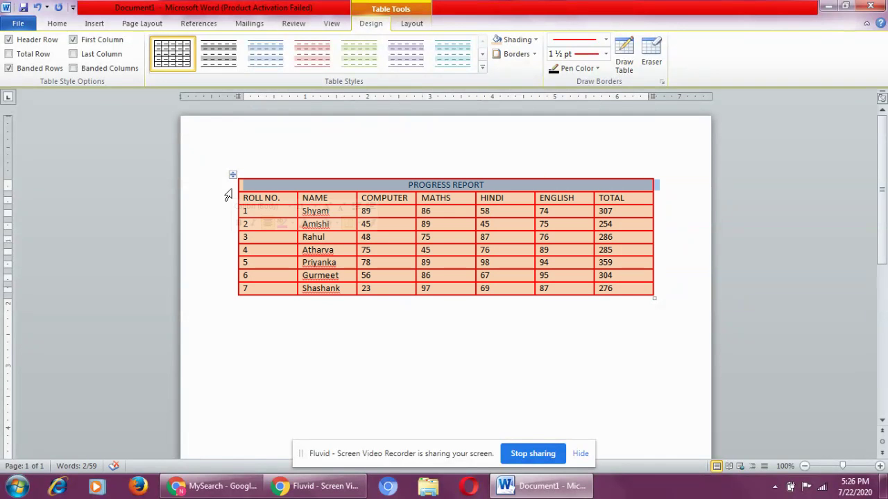
pyautogui.hotkey('shift', 'Down')
pyautogui.hotkey('shift', 'Down')
pyautogui.hotkey('shift', 'Down')
pyautogui.hotkey('shift', 'Down')
pyautogui.hotkey('shift', 'Down')
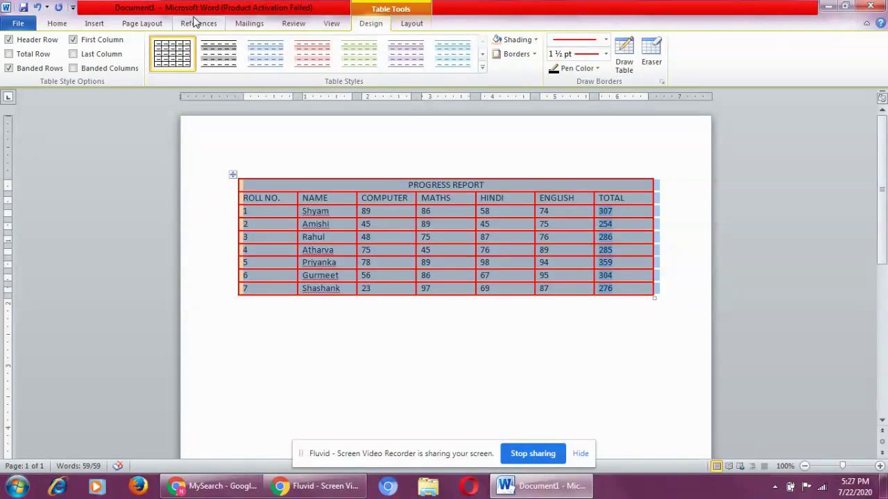
pyautogui.click(411, 22)
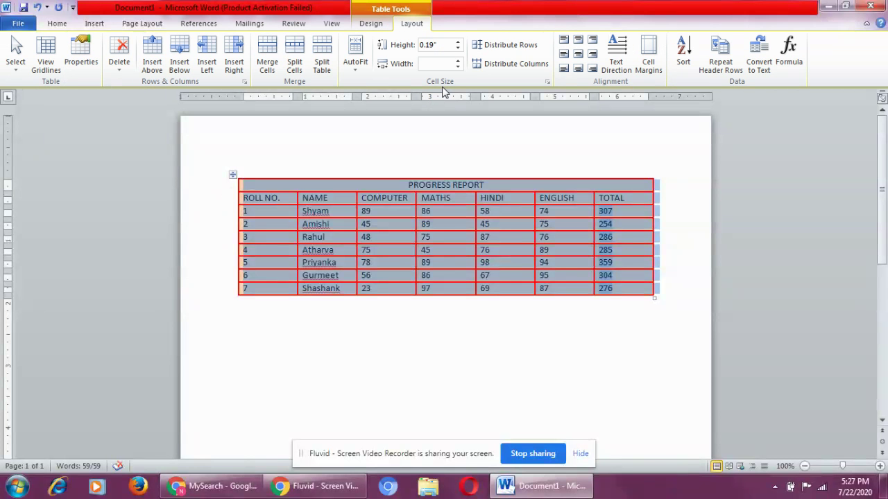
pyautogui.click(532, 54)
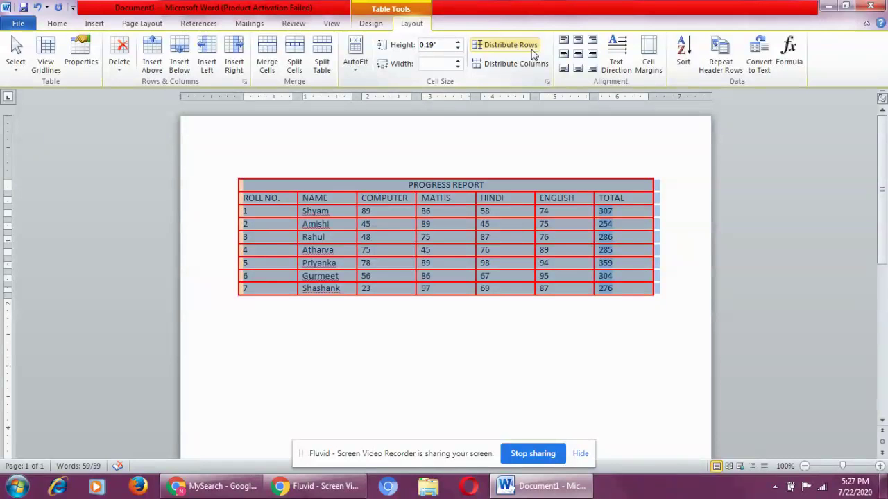
pyautogui.click(525, 69)
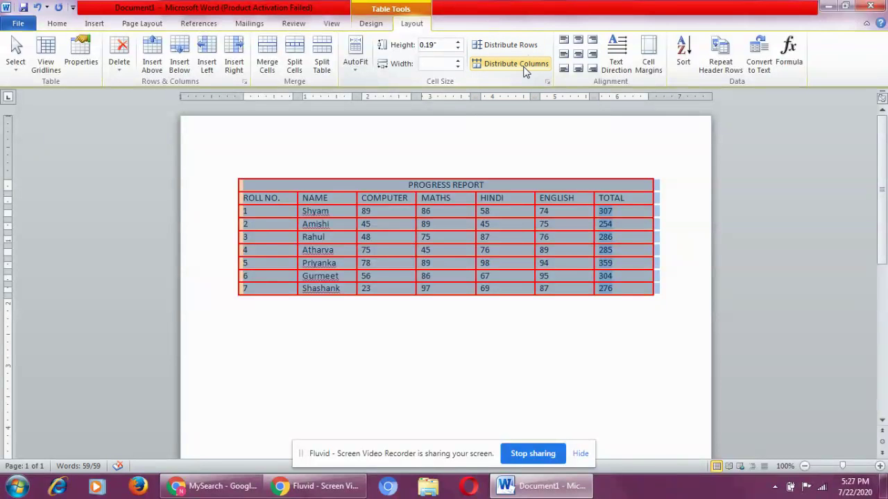
pyautogui.click(451, 333)
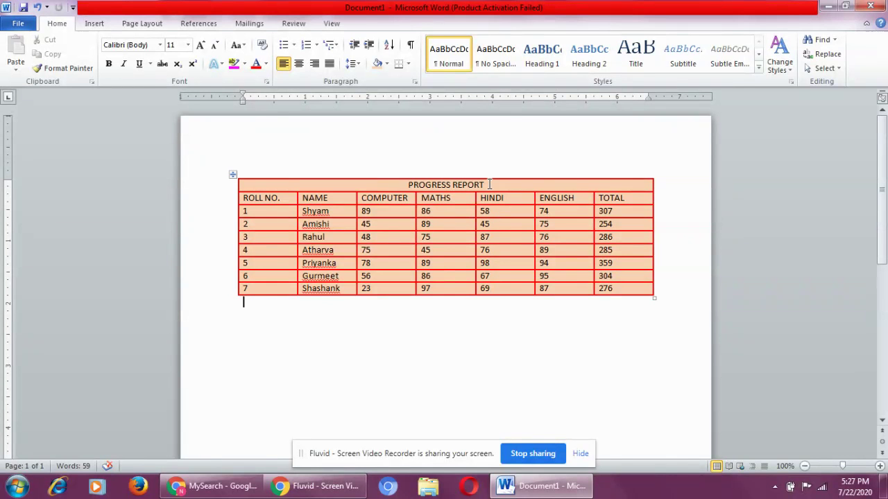
pyautogui.hotkey('ctrl', 'a')
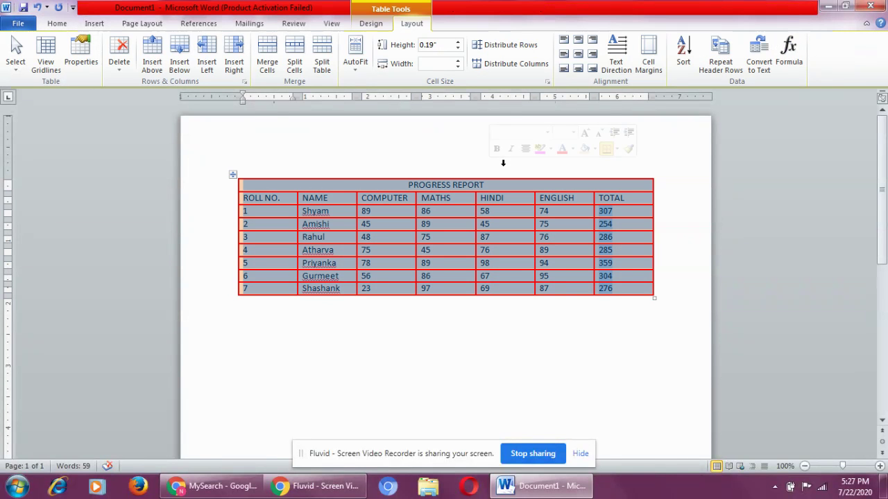
pyautogui.click(486, 356)
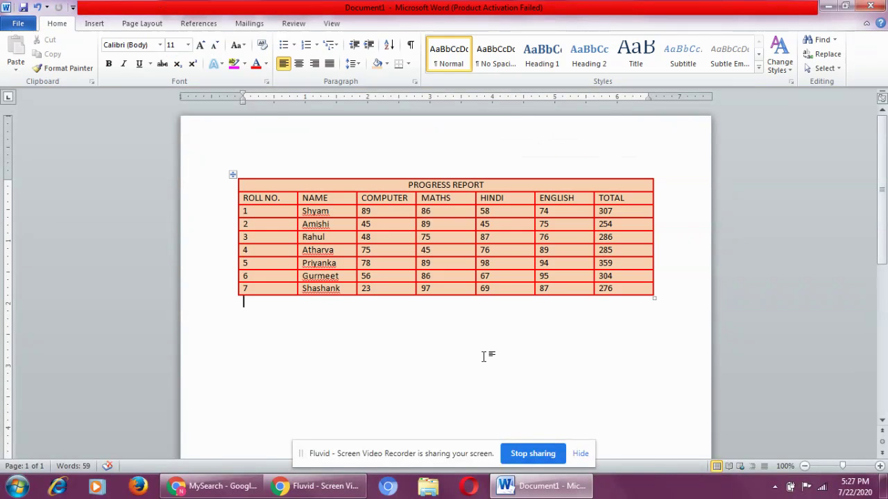
pyautogui.click(498, 177)
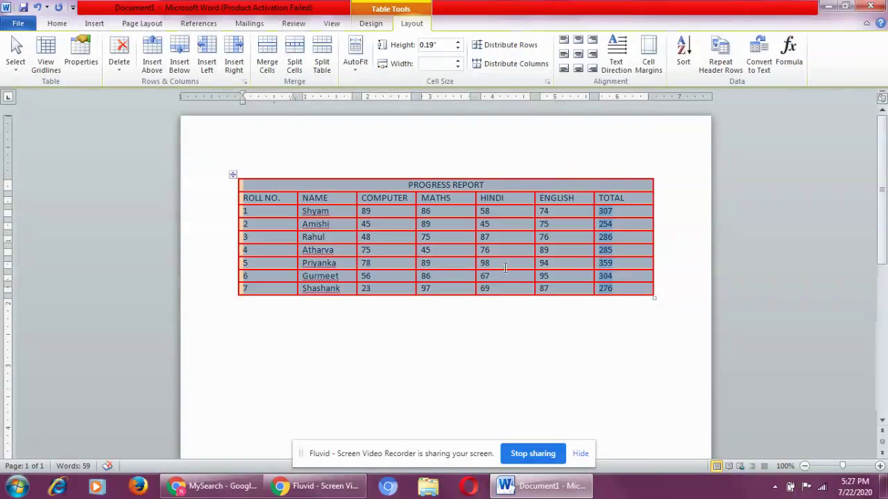
pyautogui.click(491, 351)
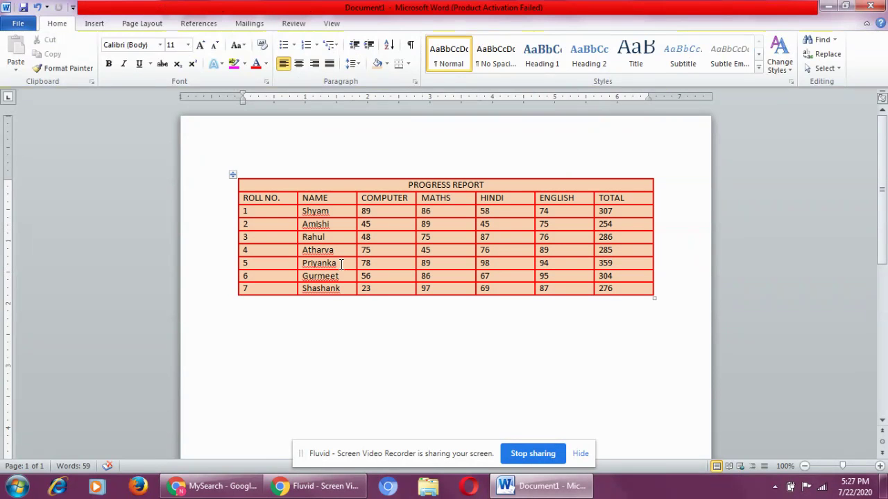
pyautogui.click(217, 193)
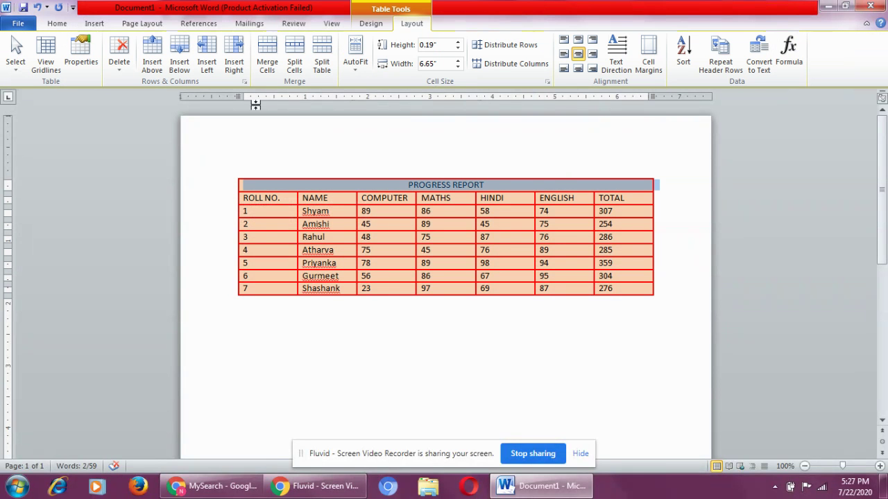
pyautogui.click(265, 66)
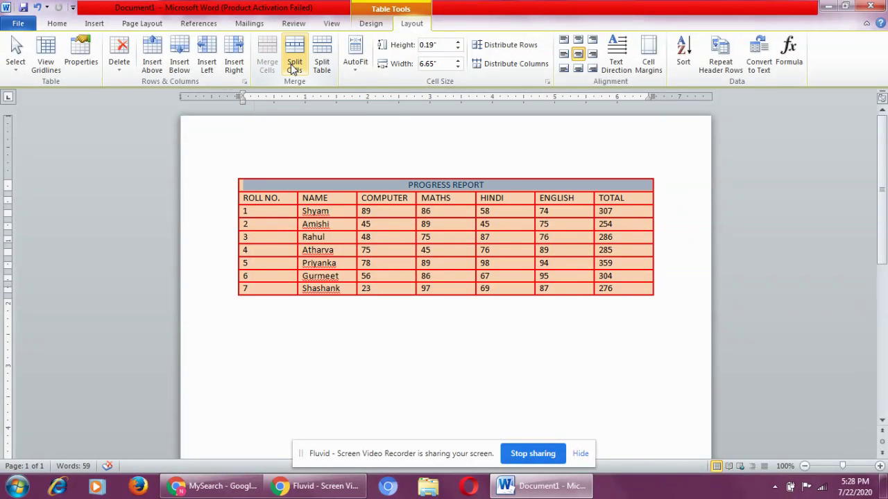
pyautogui.click(294, 67)
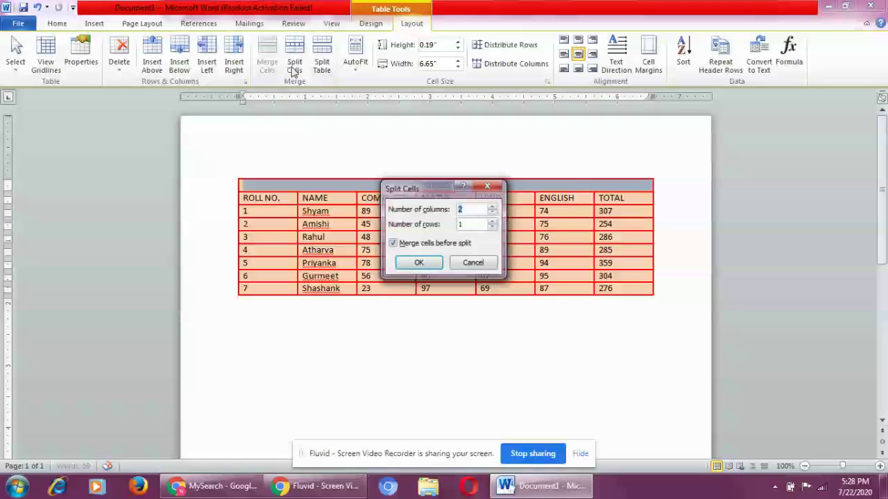
pyautogui.click(471, 262)
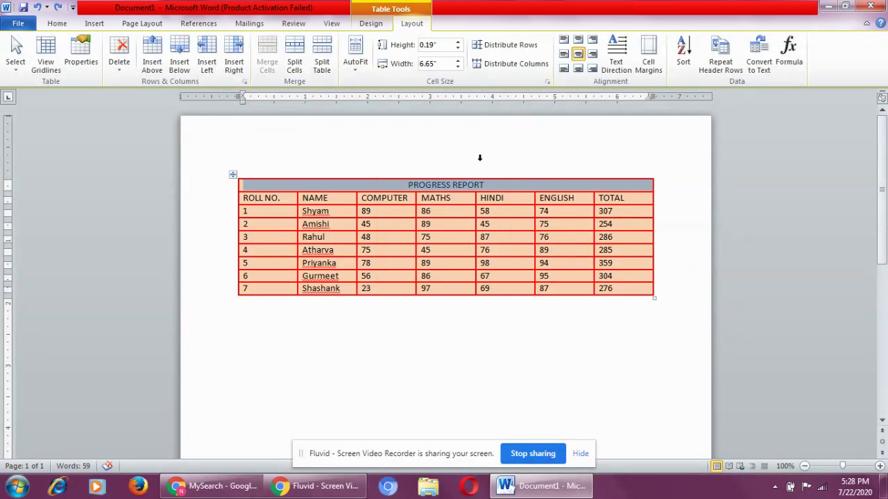
pyautogui.hotkey('ctrl', 'a')
pyautogui.click(525, 411)
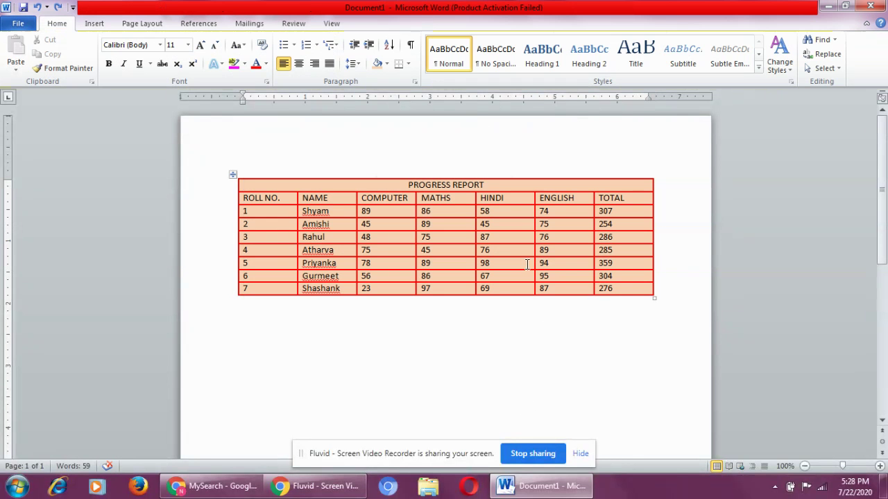
# Step: Insert a new column between MATHS and HINDI, starting from the selected HINDI heading and marks
pyautogui.click(478, 201)
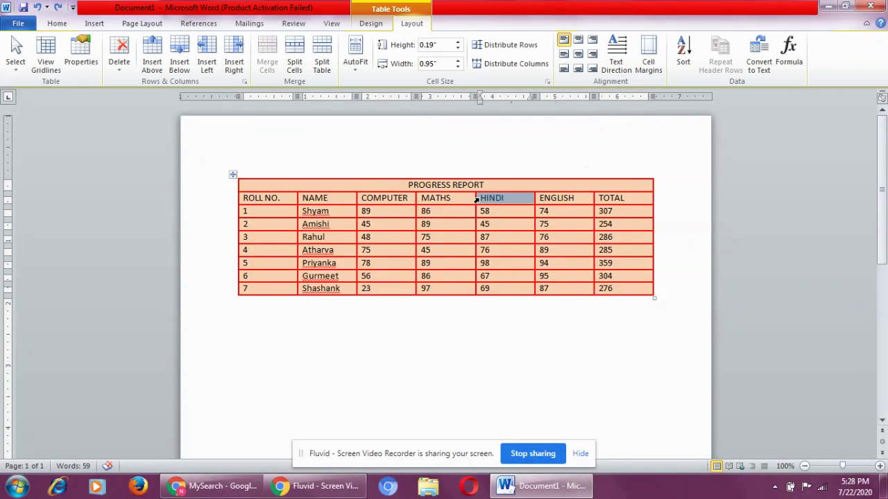
pyautogui.hotkey('shift', 'Down')
pyautogui.hotkey('shift', 'Down')
pyautogui.hotkey('shift', 'Down')
pyautogui.hotkey('shift', 'Down')
pyautogui.hotkey('shift', 'Down')
pyautogui.hotkey('shift', 'Down')
pyautogui.hotkey('shift', 'Down')
pyautogui.hotkey('shift', 'Down')
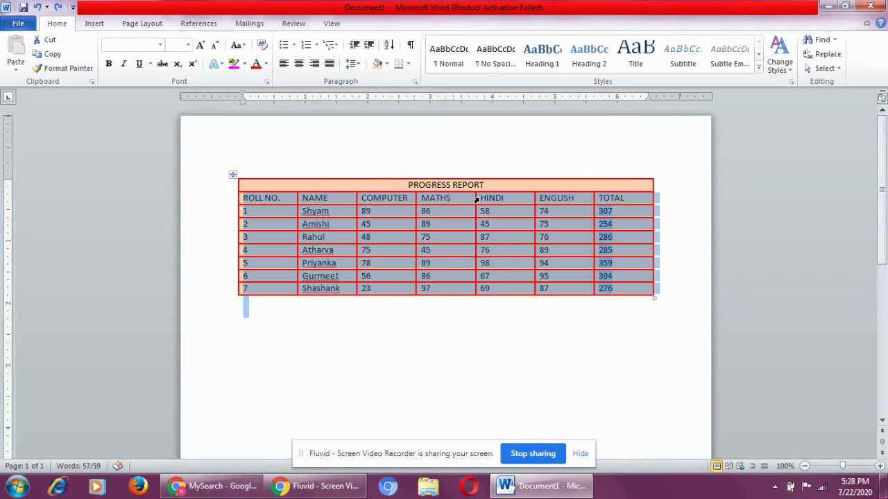
pyautogui.hotkey('shift', 'Up')
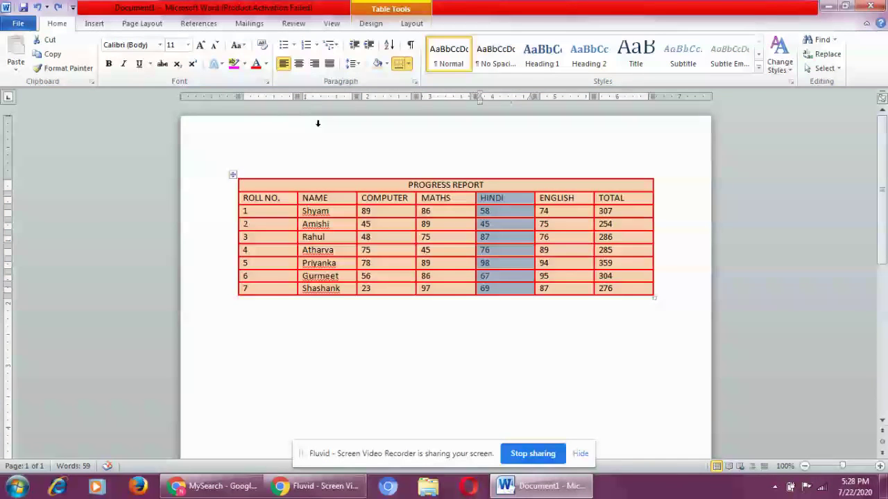
pyautogui.click(412, 23)
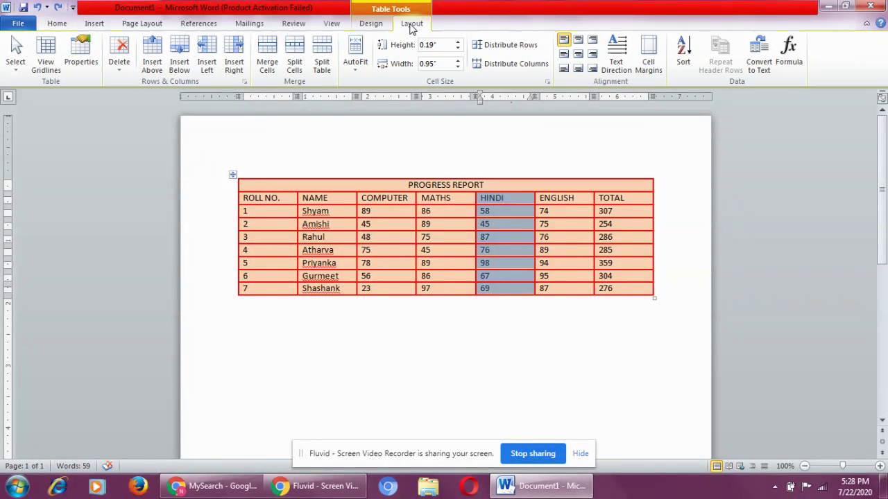
pyautogui.click(206, 67)
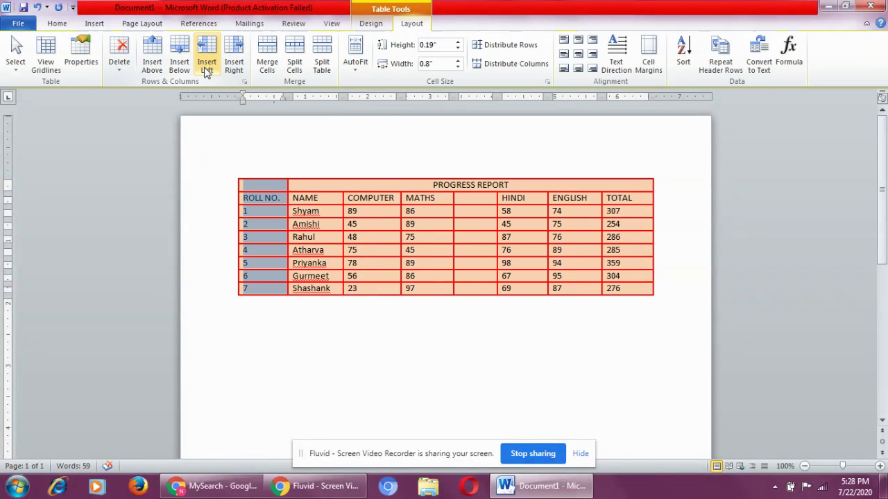
# Step: Head the empty column after MATHS with SCIENCE and merge the PROGRESS REPORT title row into a single cell
pyautogui.click(472, 197)
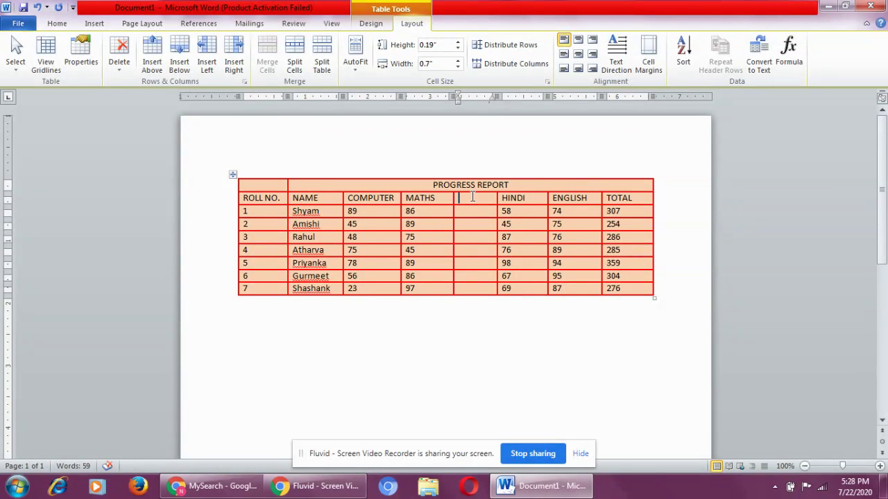
pyautogui.write('s')
pyautogui.press('BackSpace')
pyautogui.write('SCI')
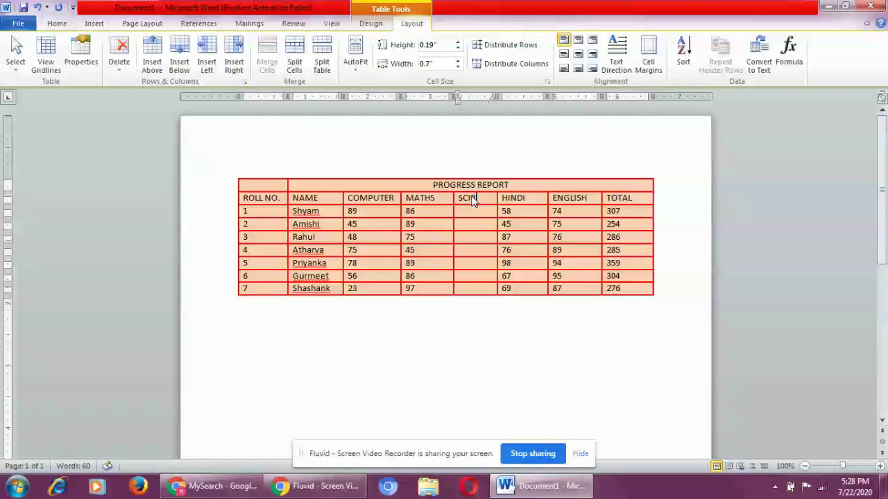
pyautogui.write('ENCE')
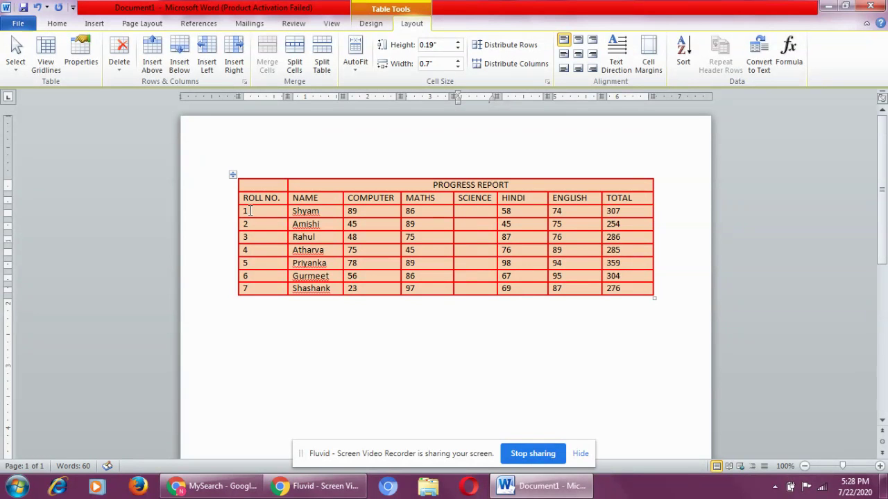
pyautogui.click(216, 188)
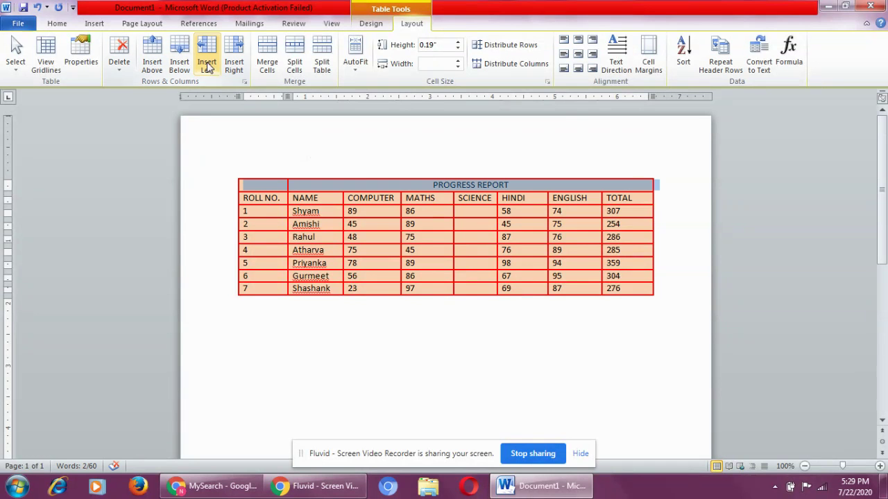
pyautogui.click(270, 66)
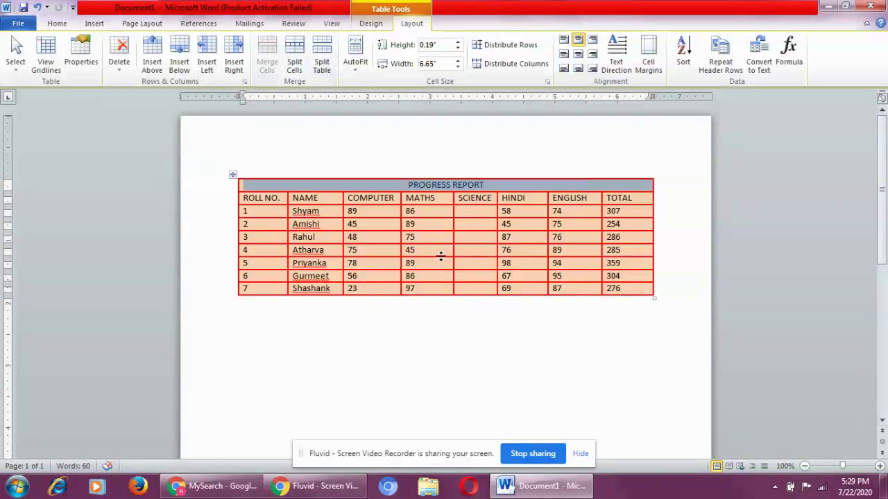
# Step: Fill the SCIENCE column for roll numbers 1 to 7 with the marks 85, 87, 86, 89, 84, 86 and 88
pyautogui.click(474, 214)
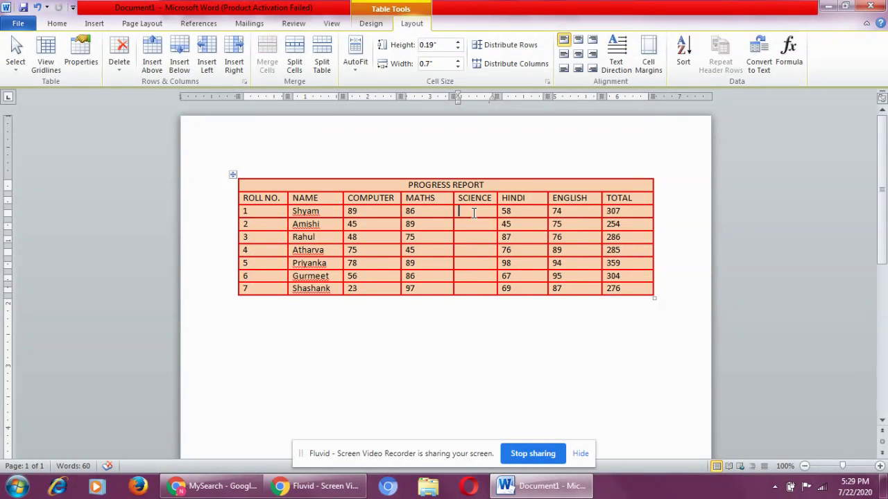
pyautogui.write('85')
pyautogui.press('Down')
pyautogui.write('87')
pyautogui.press('Down')
pyautogui.write('86')
pyautogui.press('Down')
pyautogui.write('89')
pyautogui.press('Down')
pyautogui.write('84')
pyautogui.press('Down')
pyautogui.write('86')
pyautogui.press('Down')
pyautogui.write('88')
# Step: Replace the TOTAL values of roll numbers 1 and 2 using the formula =SUM(LEFT)
pyautogui.click(626, 211)
pyautogui.doubleClick(626, 212)
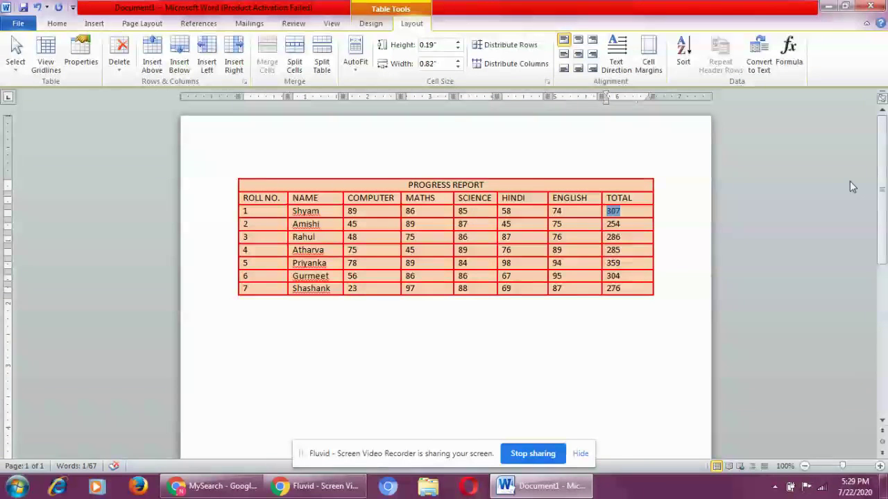
pyautogui.click(789, 56)
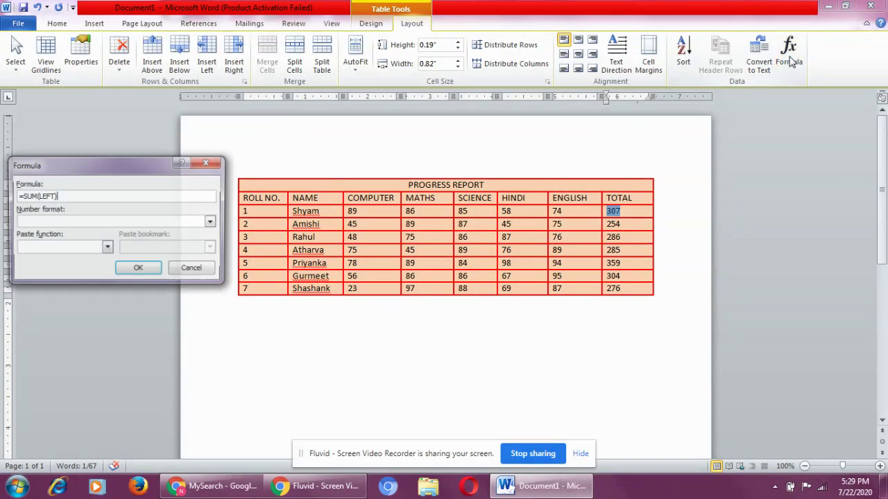
pyautogui.click(139, 271)
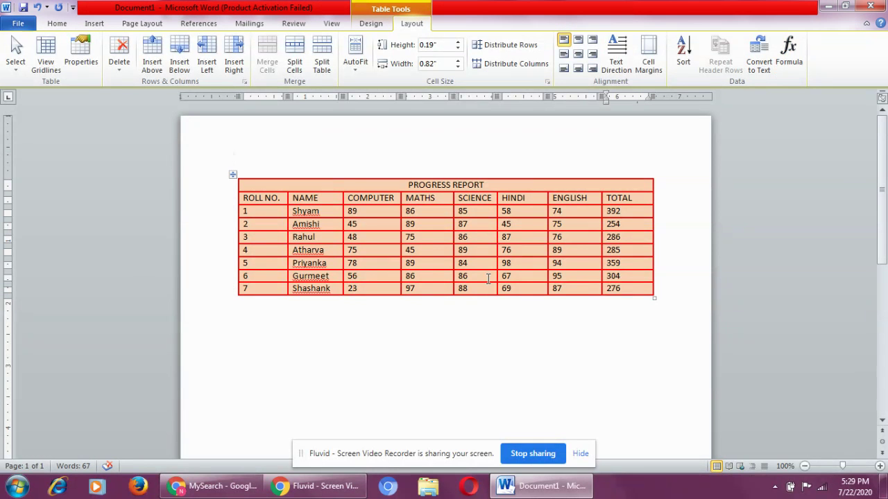
pyautogui.click(634, 224)
pyautogui.doubleClick(634, 224)
pyautogui.click(789, 61)
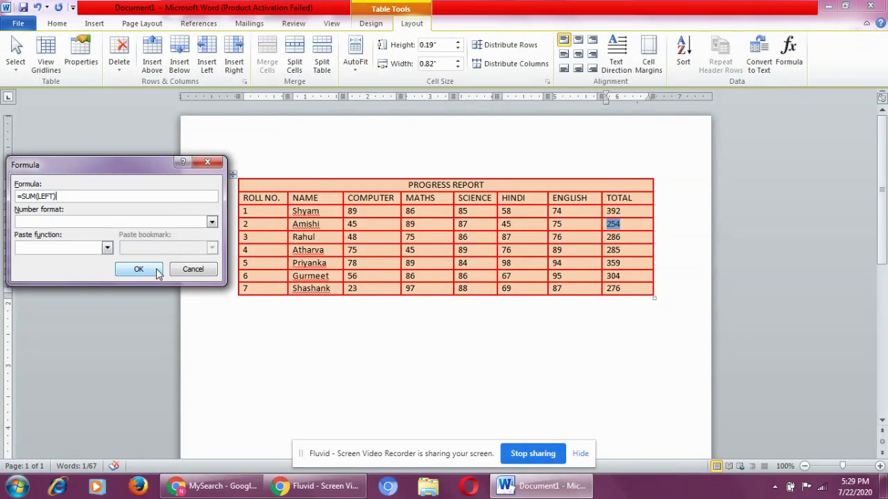
pyautogui.click(139, 269)
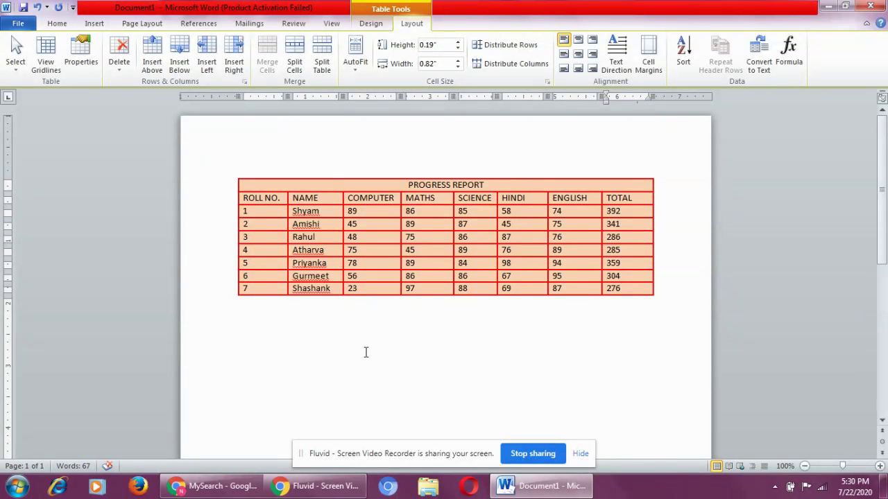
# Step: Recalculate the TOTAL cells of roll numbers 3, 4 and 5 with the formula =SUM(LEFT)
pyautogui.press('Down')
pyautogui.click(787, 63)
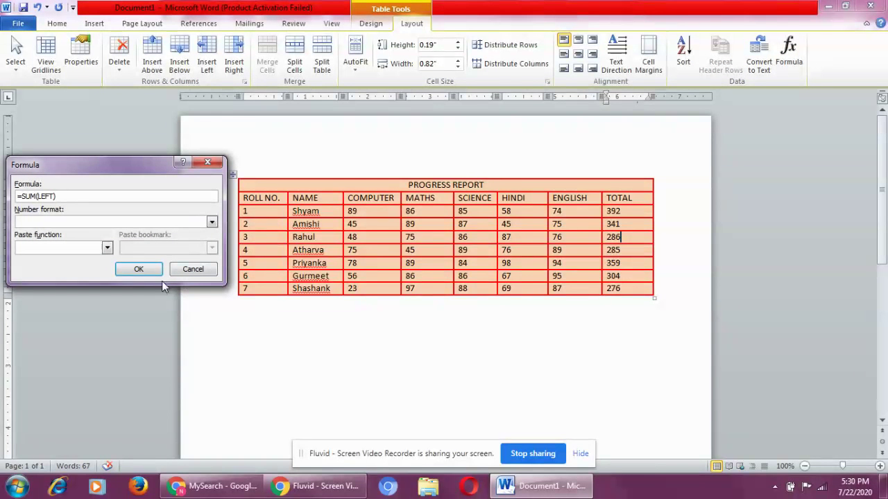
pyautogui.click(139, 270)
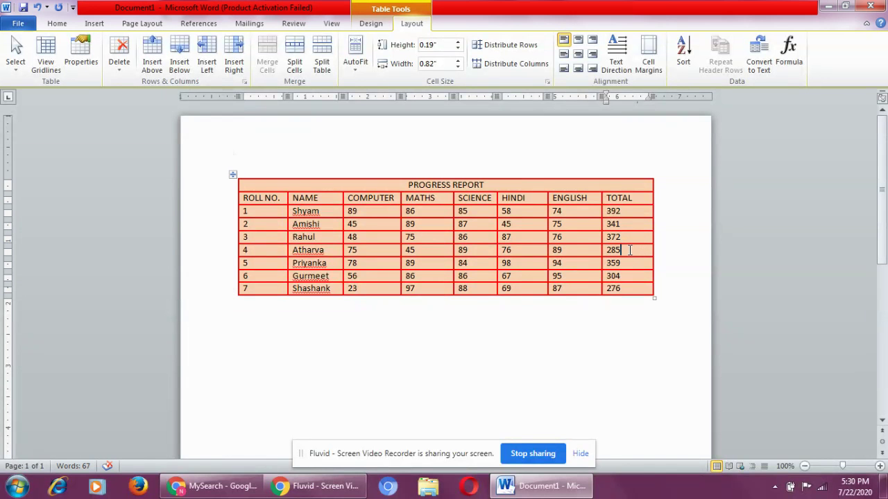
pyautogui.click(788, 47)
pyautogui.click(138, 270)
pyautogui.click(789, 52)
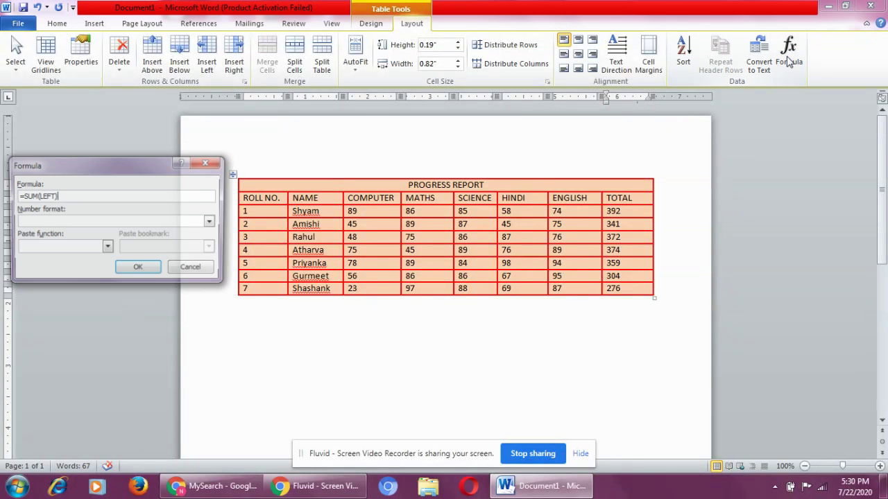
pyautogui.click(139, 270)
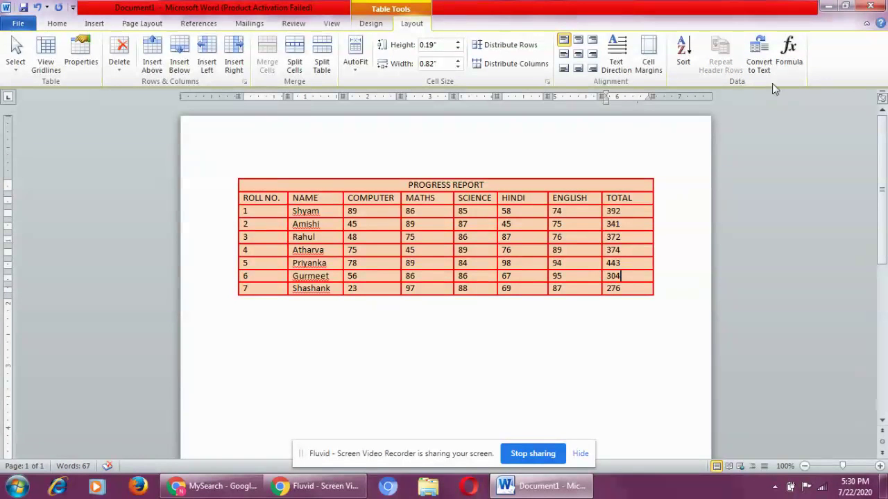
# Step: Update the TOTAL cells of roll numbers 6 and 7 with the formula =SUM(LEFT)
pyautogui.click(799, 69)
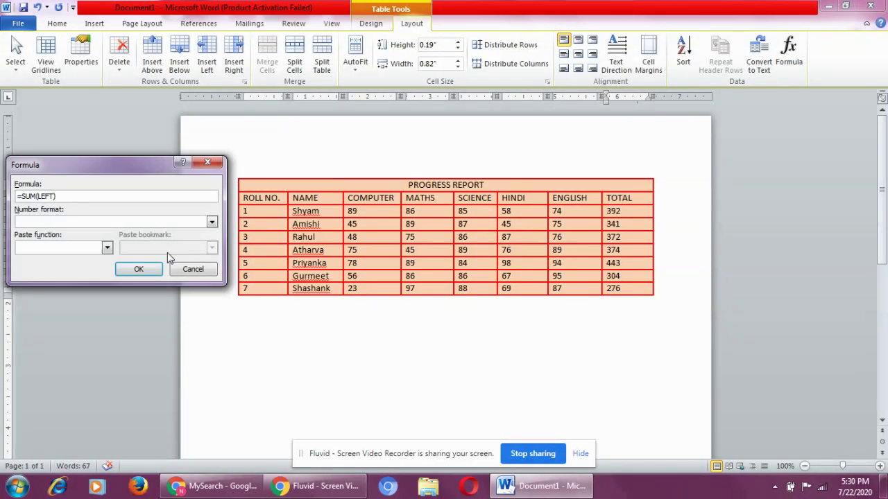
pyautogui.click(142, 271)
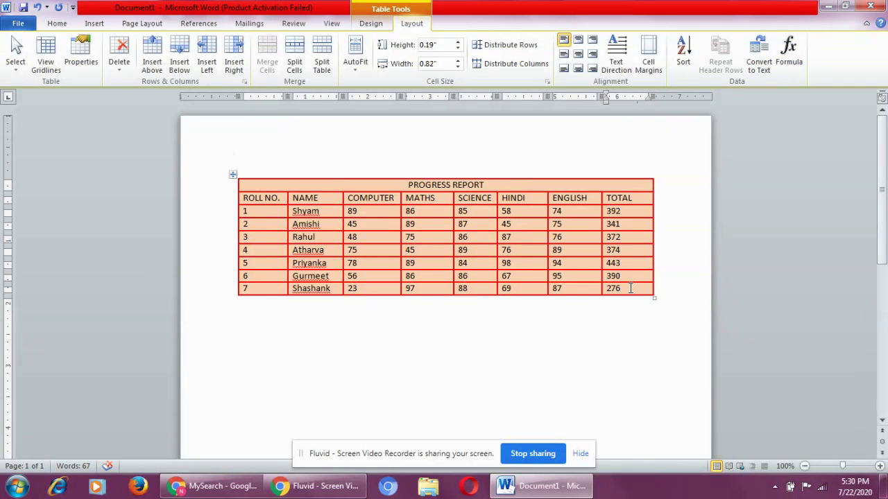
pyautogui.click(795, 68)
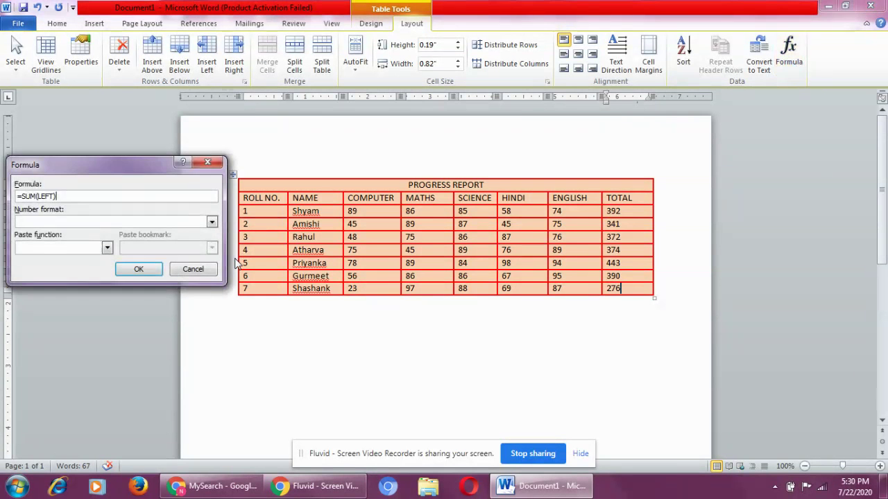
pyautogui.click(139, 270)
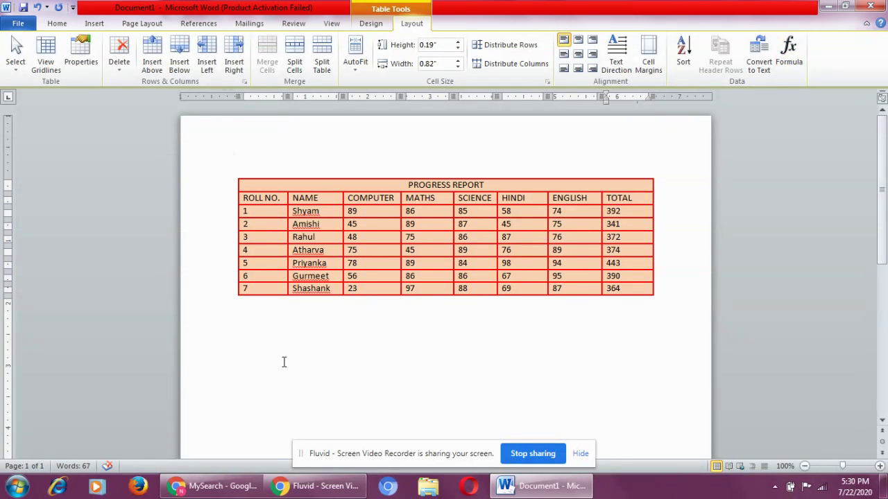